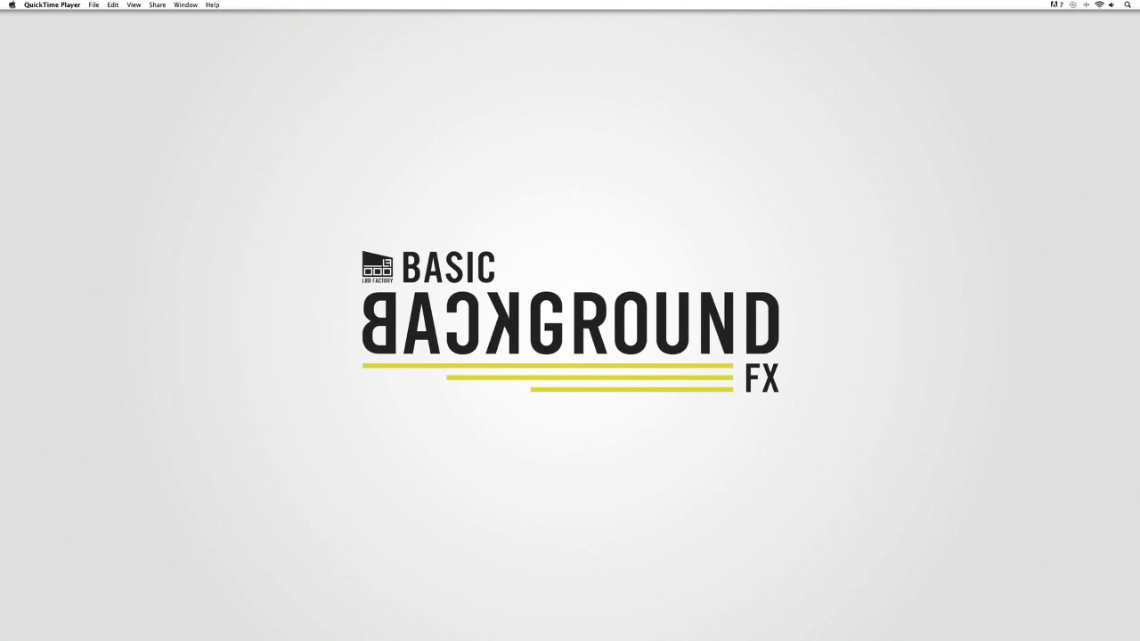
Paste the concrete photo DSC_2690.jpeg into the untitled banner document as a new layer above Layer 2.
click(947, 626)
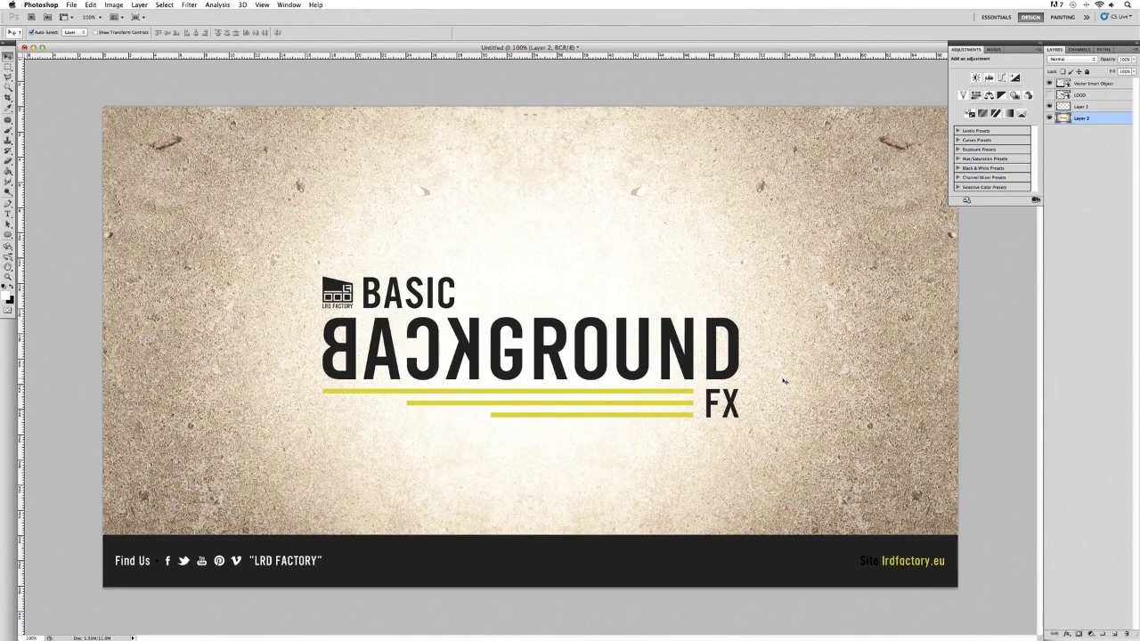
click(939, 627)
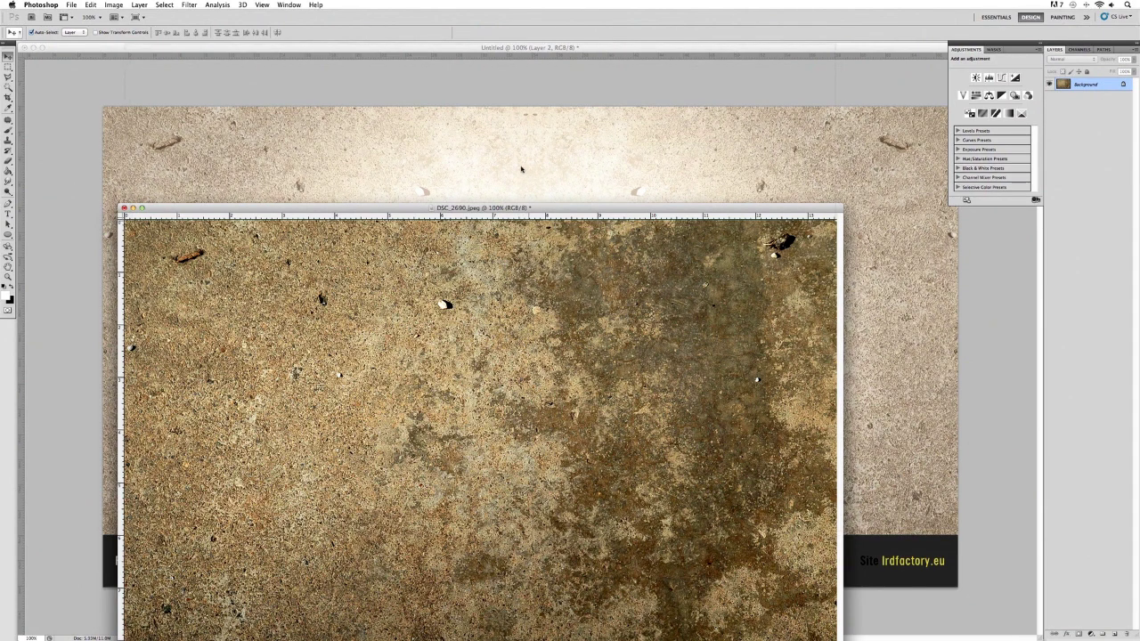
key(super+grave)
key(super+v)
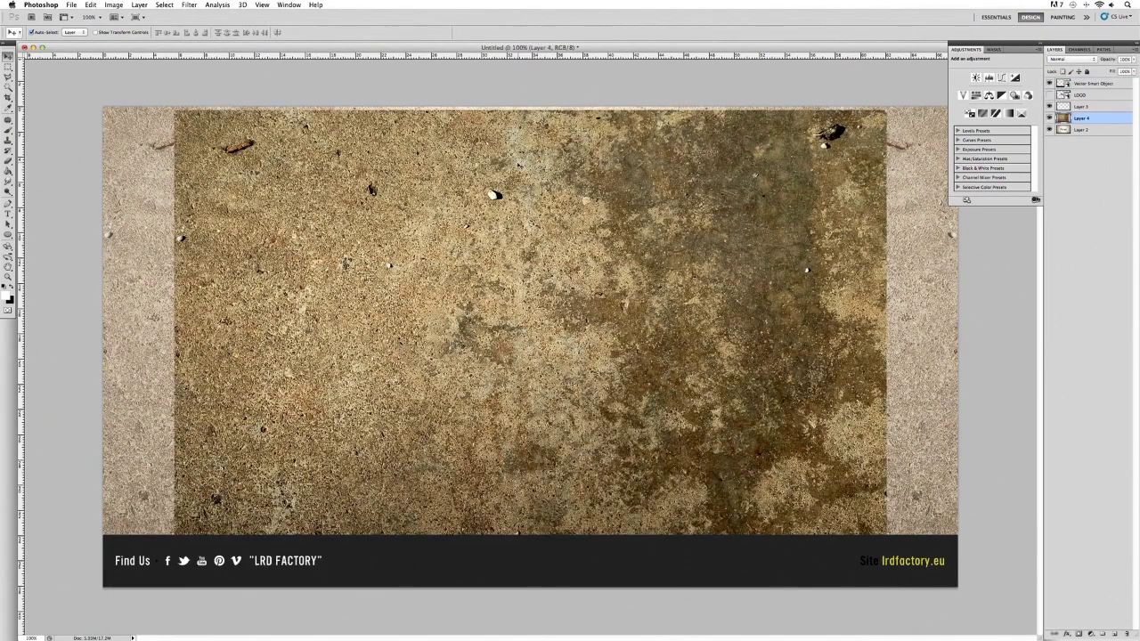
Hide Layer 2 and move the pasted concrete texture flush with the canvas's left edge.
click(1049, 129)
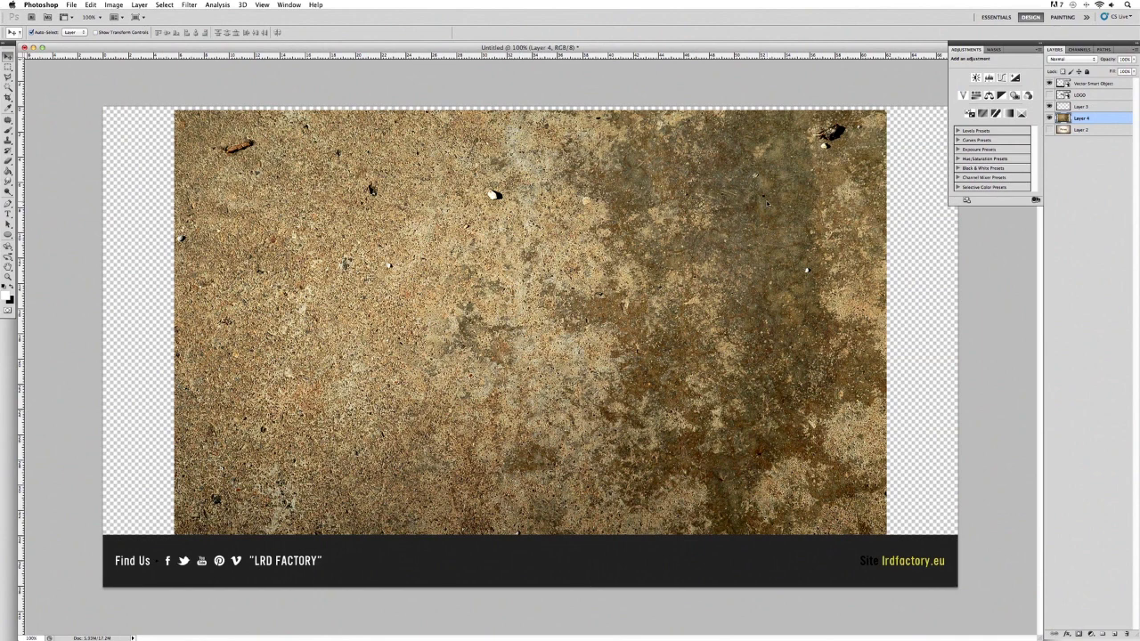
drag(770, 204, 698, 209)
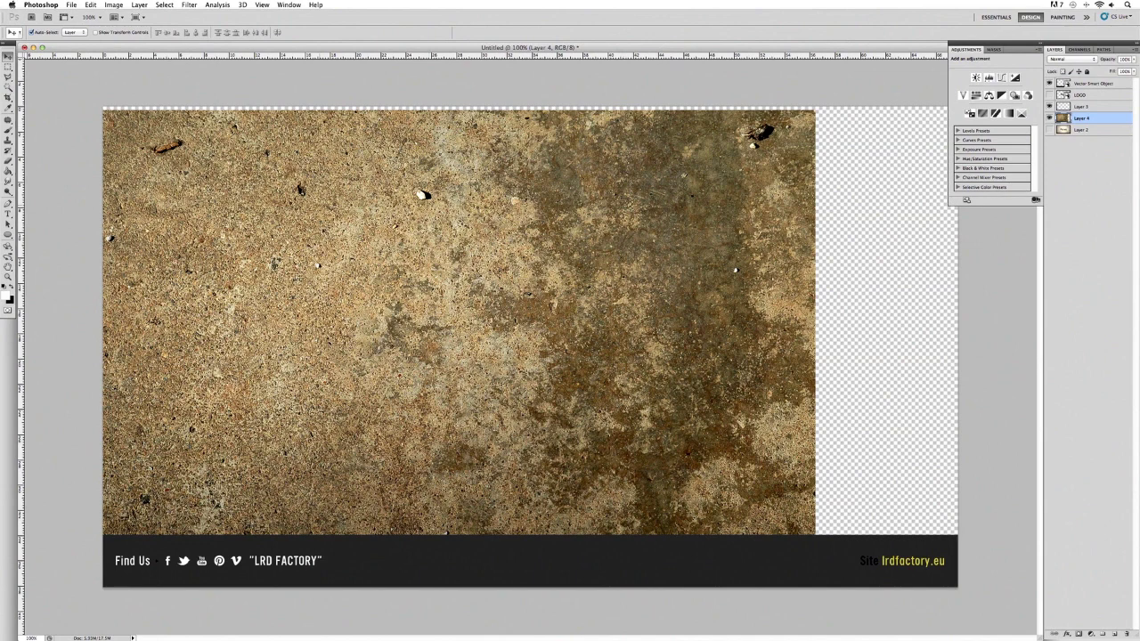
Delete the part of the concrete texture to the right of the canvas's vertical centre and clear the selection.
click(8, 66)
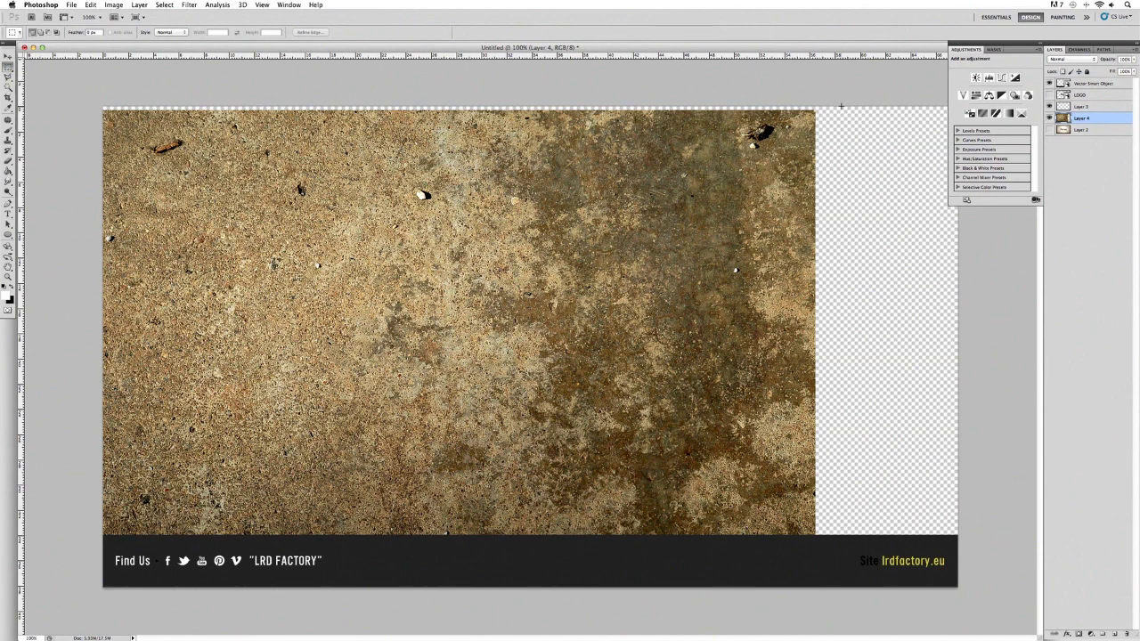
drag(768, 264, 628, 454)
drag(588, 496, 534, 583)
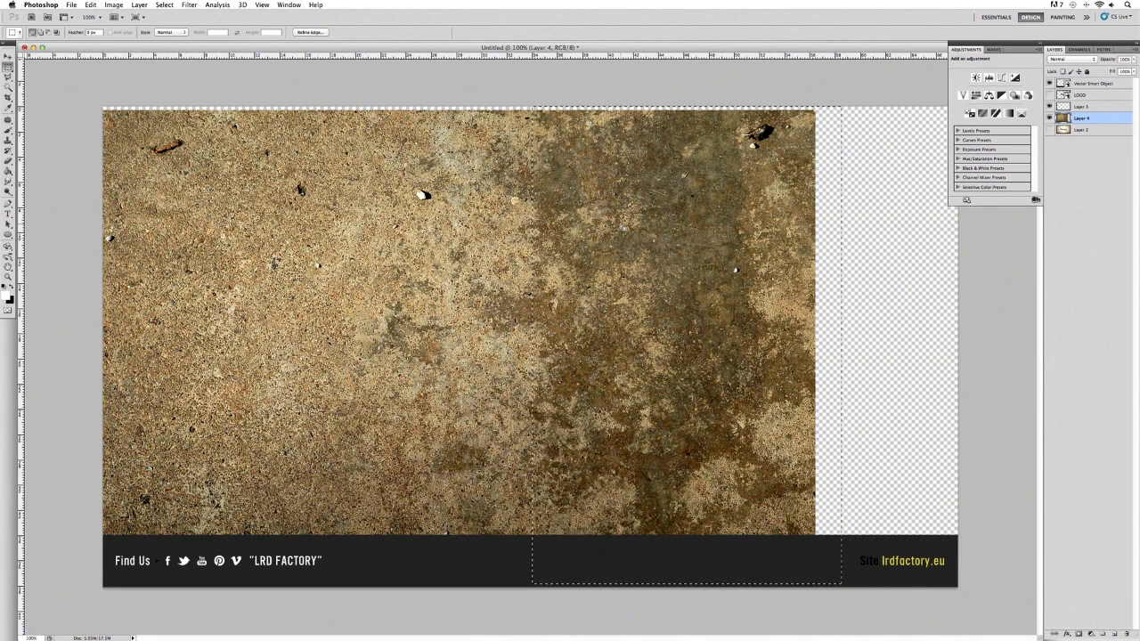
key(Delete)
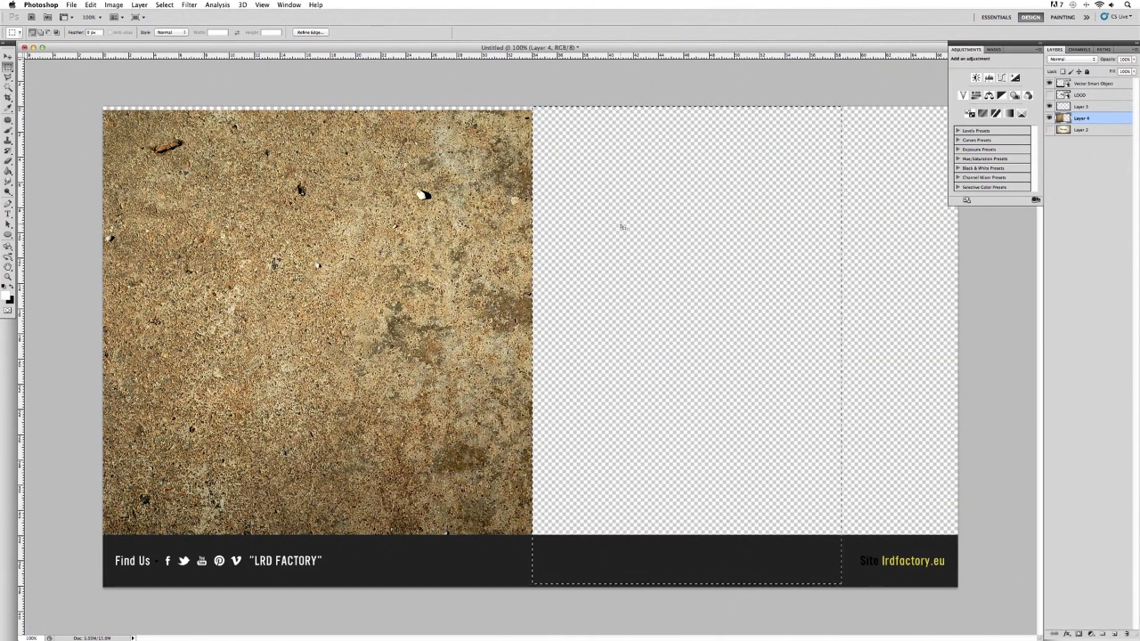
click(846, 164)
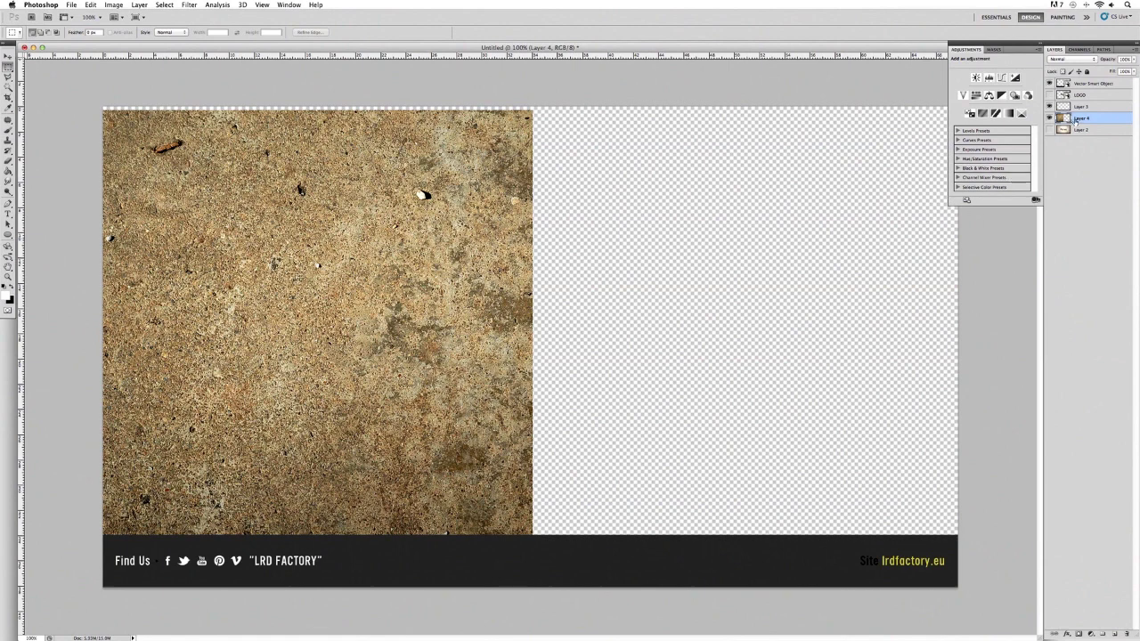
Duplicate the half-width concrete texture layer.
drag(1079, 118, 1116, 634)
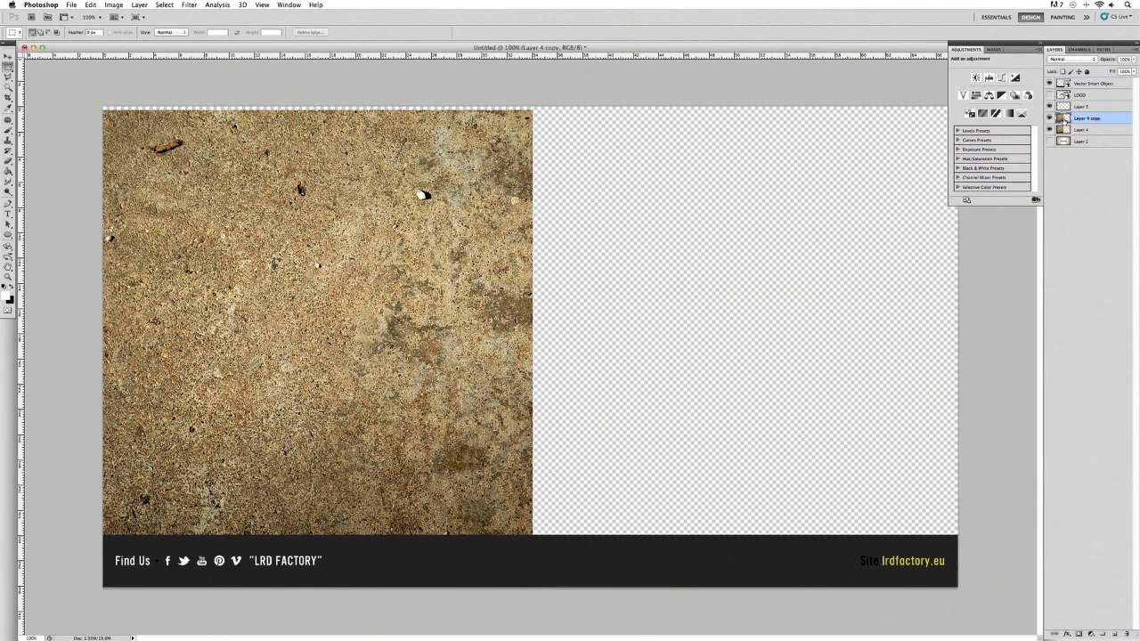
drag(1080, 119, 1126, 629)
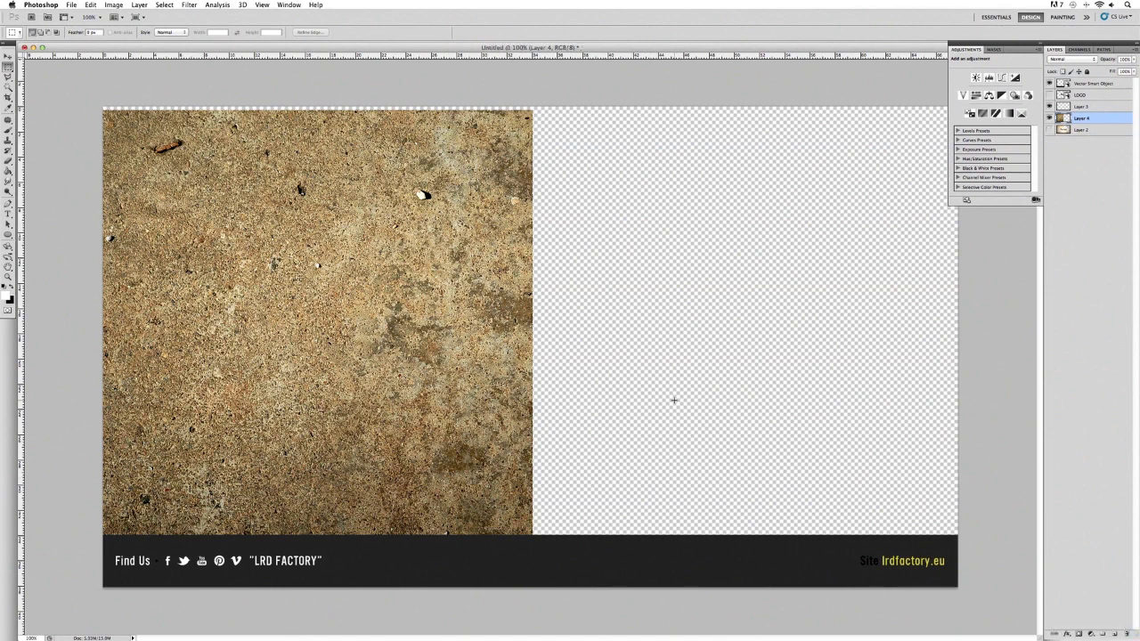
key(ctrl+j)
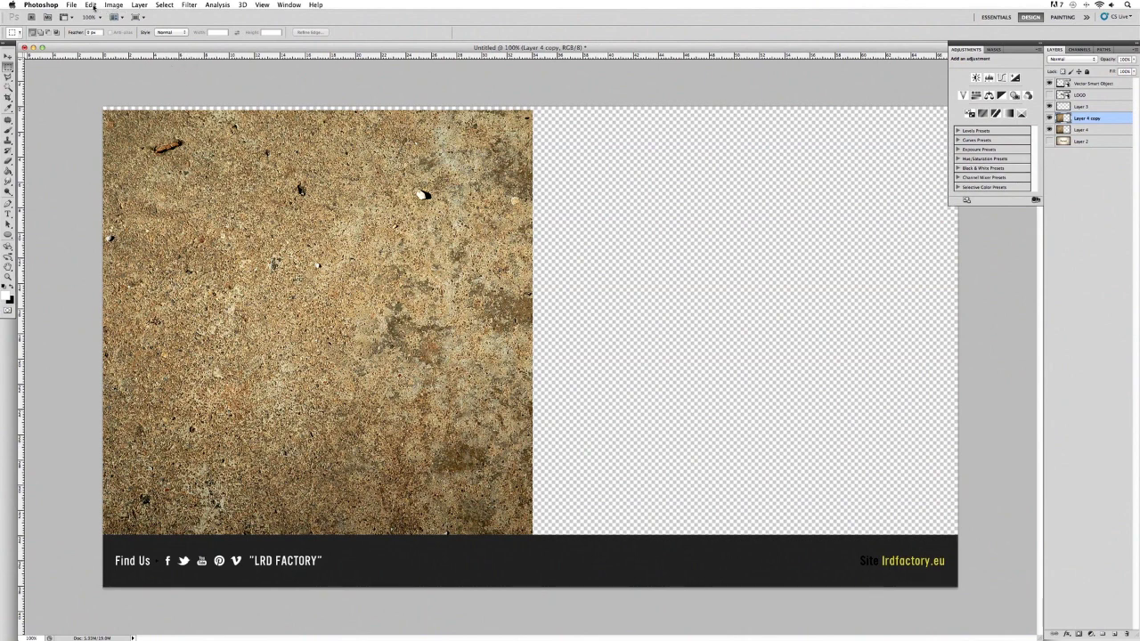
click(91, 5)
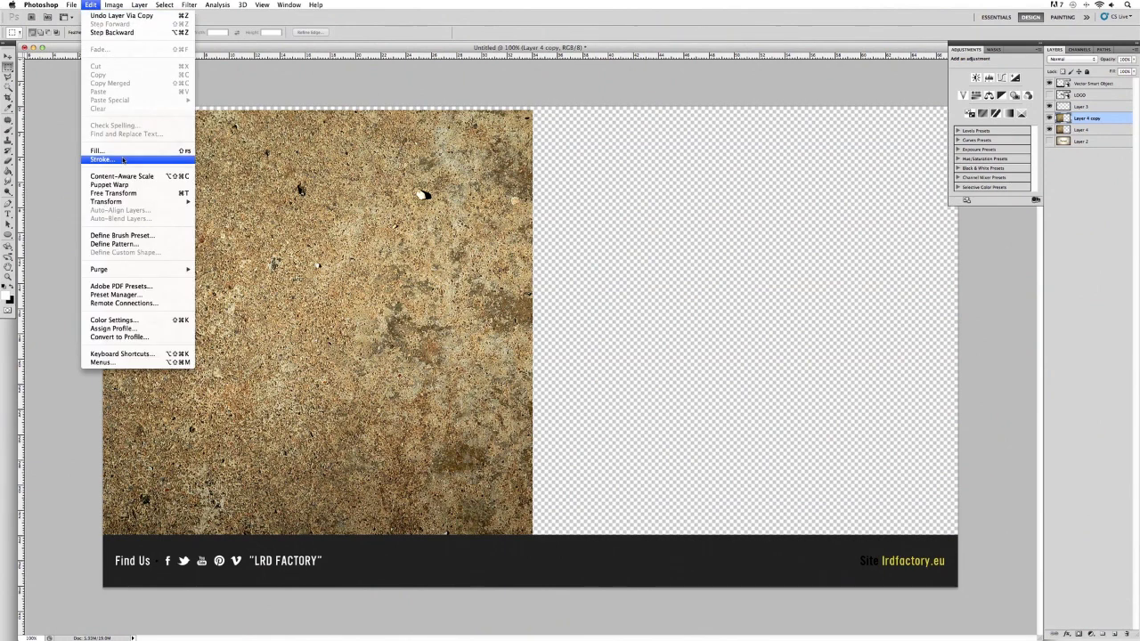
mouse_move(129, 206)
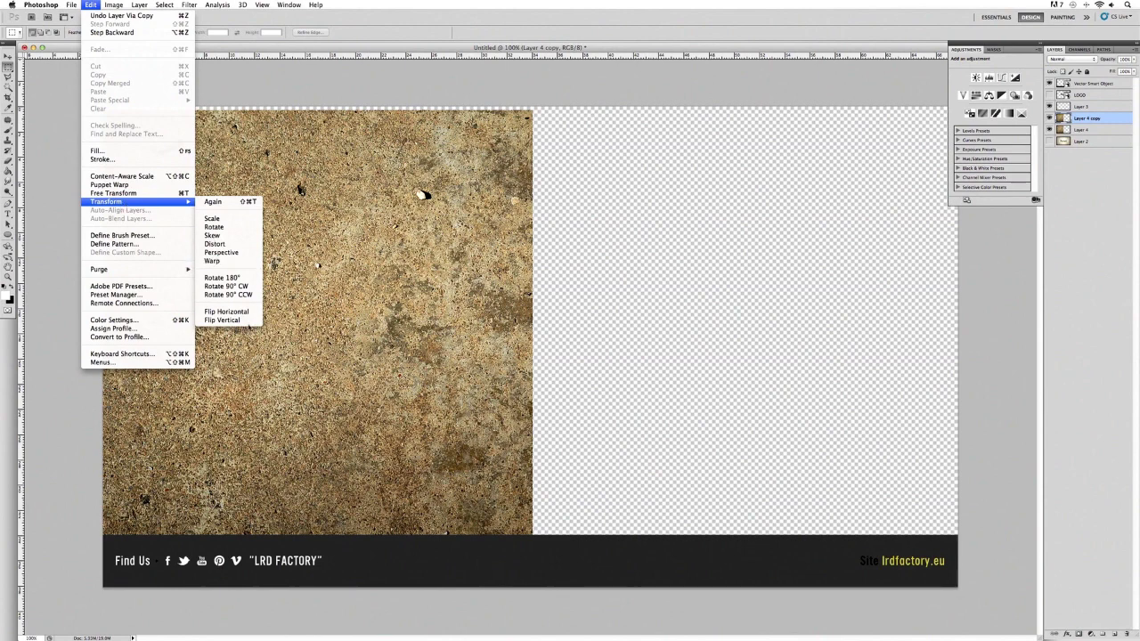
click(225, 311)
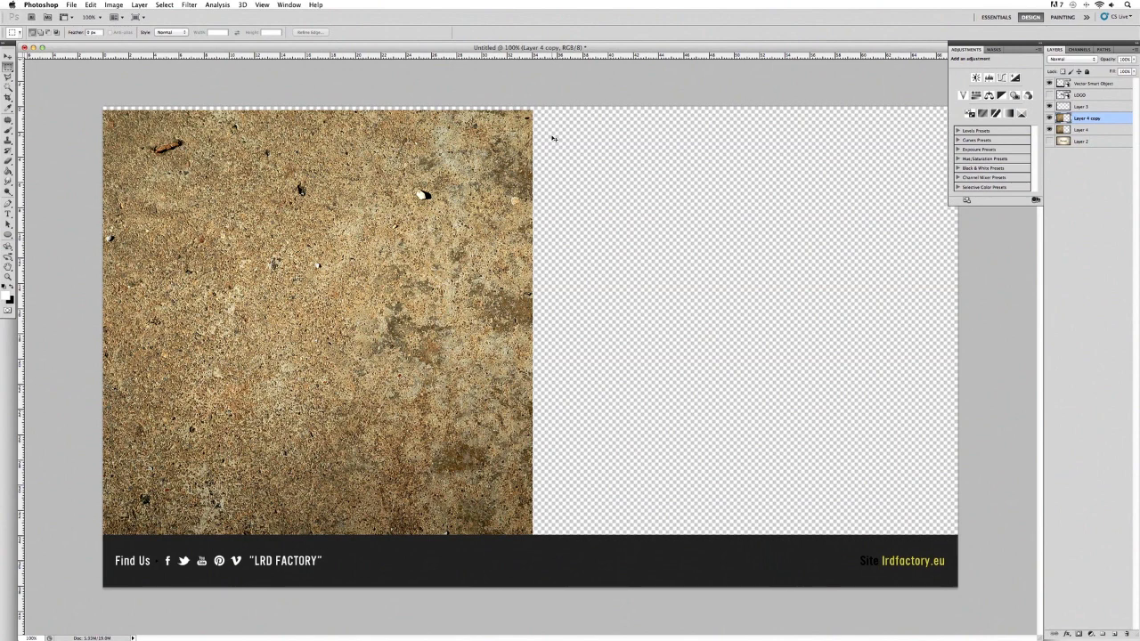
Flip the duplicated texture layer horizontally with Free Transform.
key(super+t)
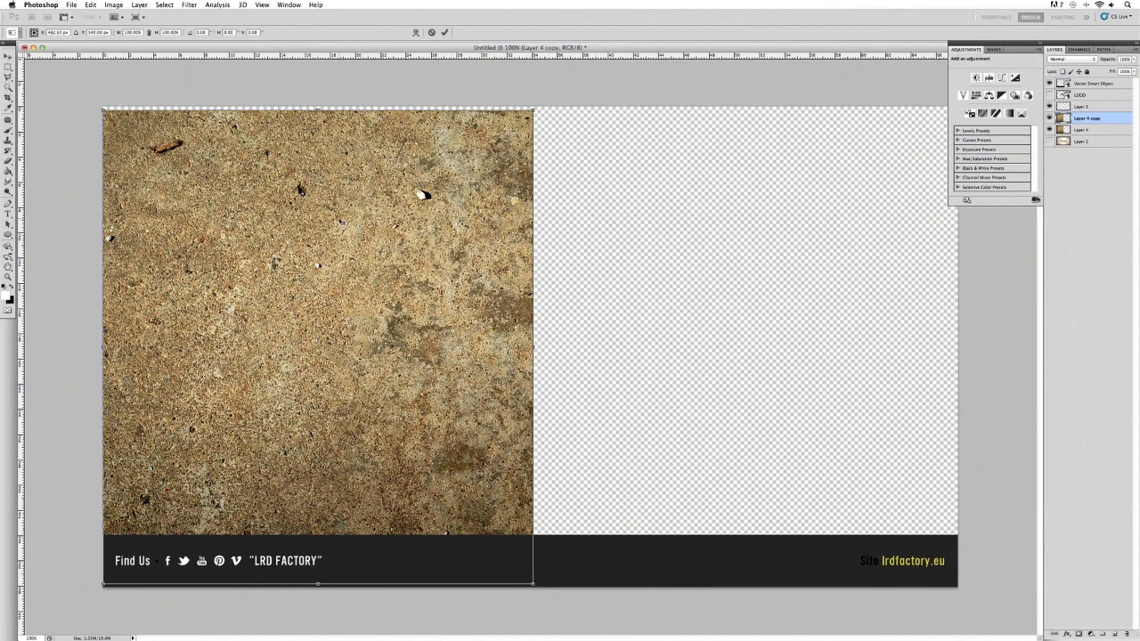
right_click(565, 216)
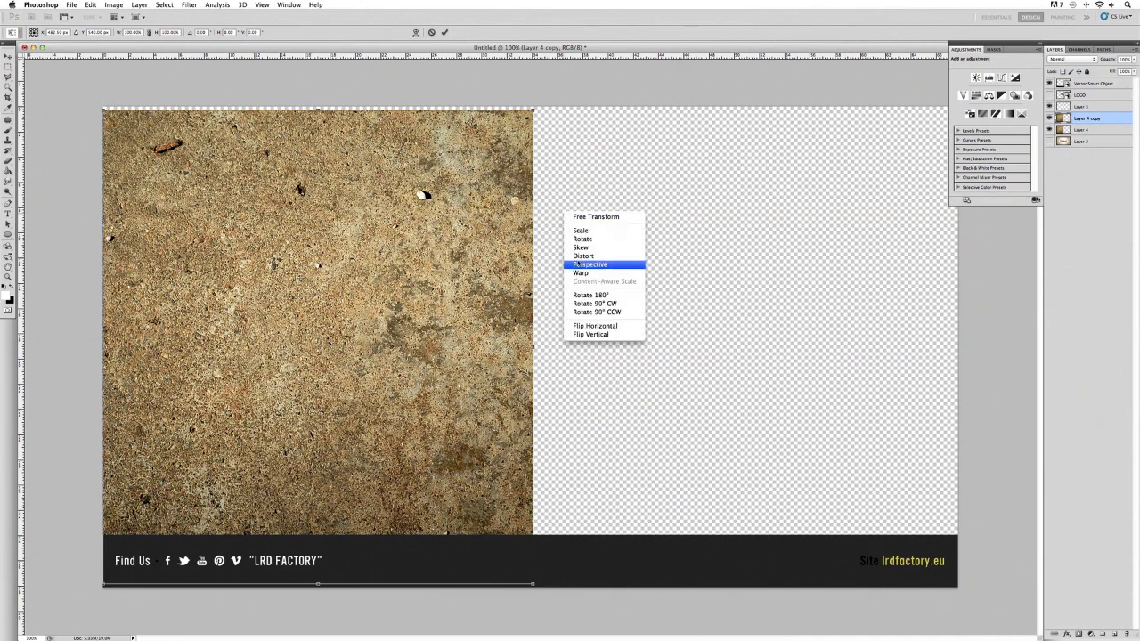
click(599, 327)
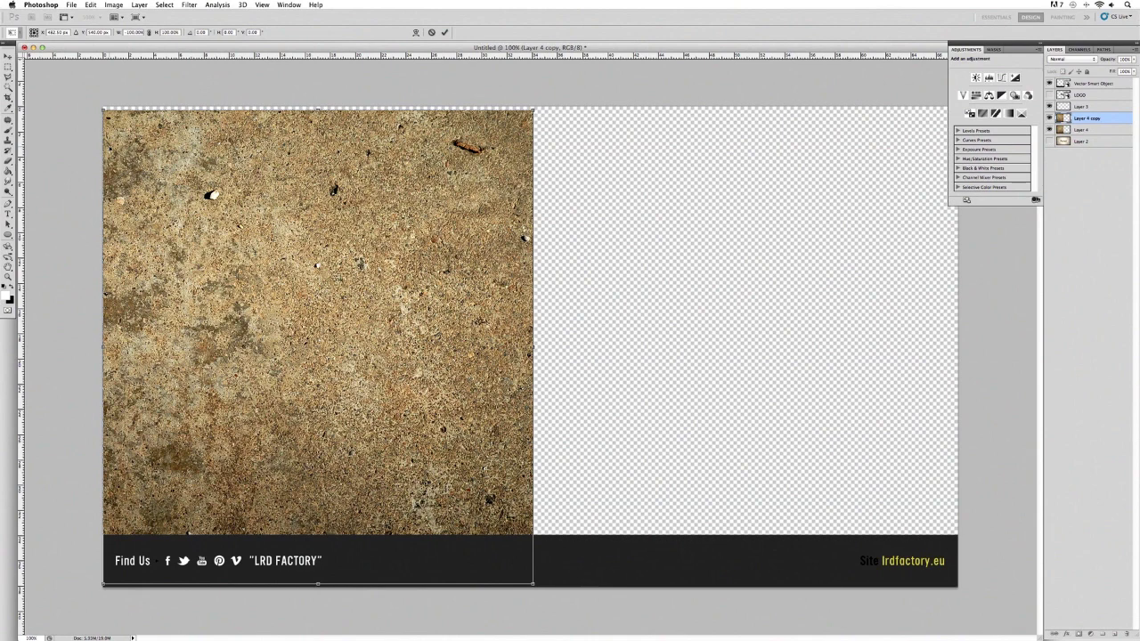
key(Return)
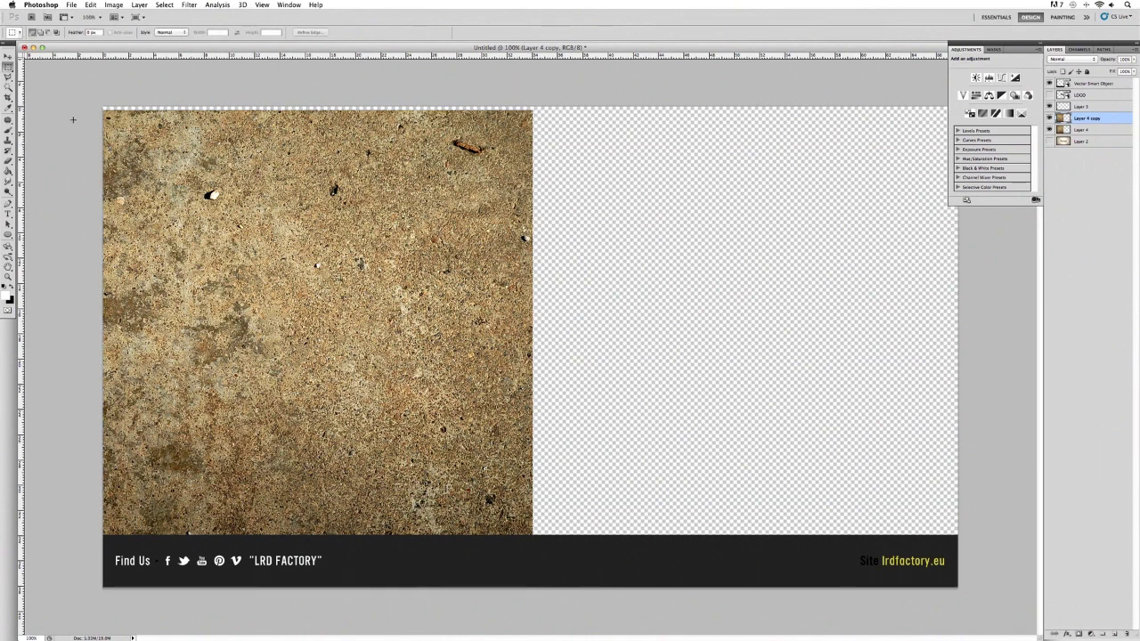
Move the flipped texture copy to the canvas's right half and nudge it to meet the original at the centre.
key(v)
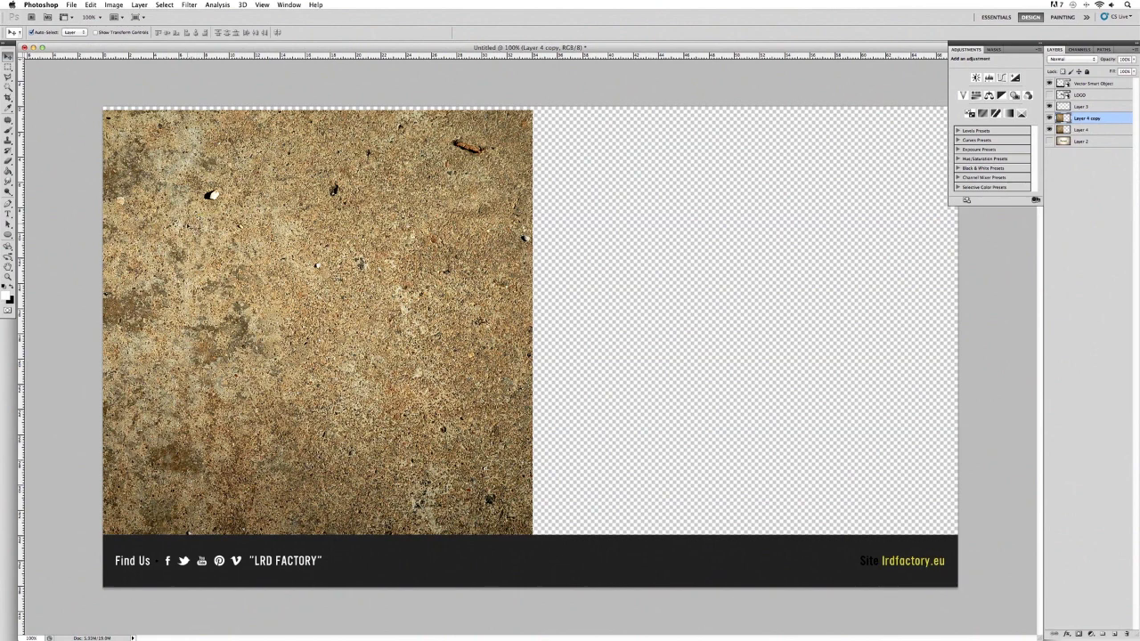
drag(191, 226, 628, 226)
key(Left)
key(Left)
key(Left)
key(Left)
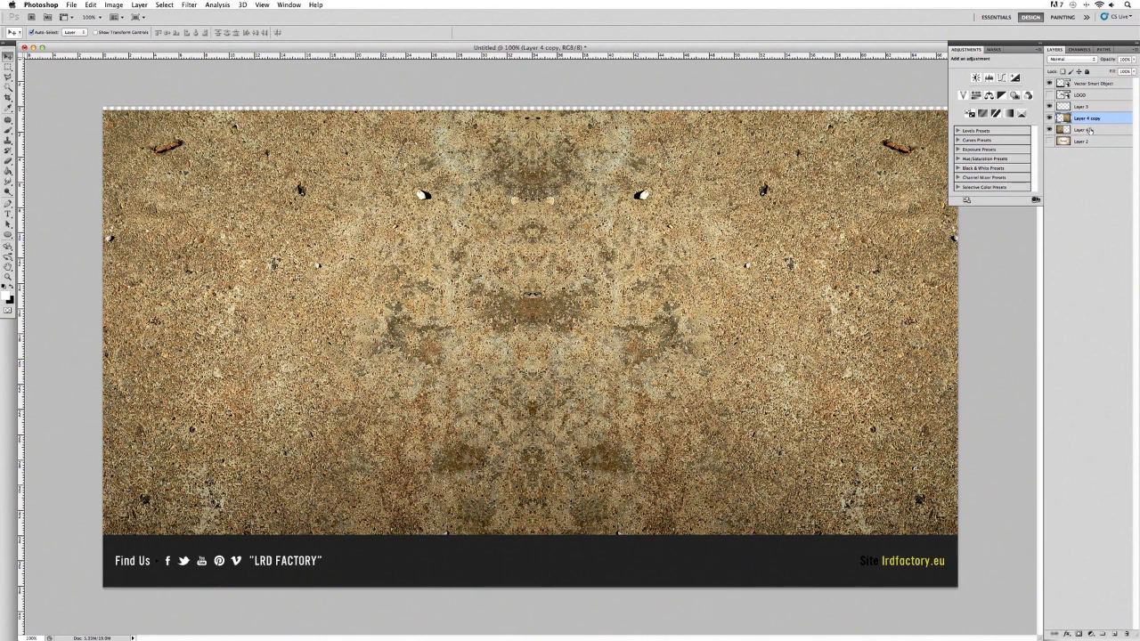
Merge the two texture halves into one layer and shift it up to cover the gap along the canvas's top edge.
shift+click(1088, 130)
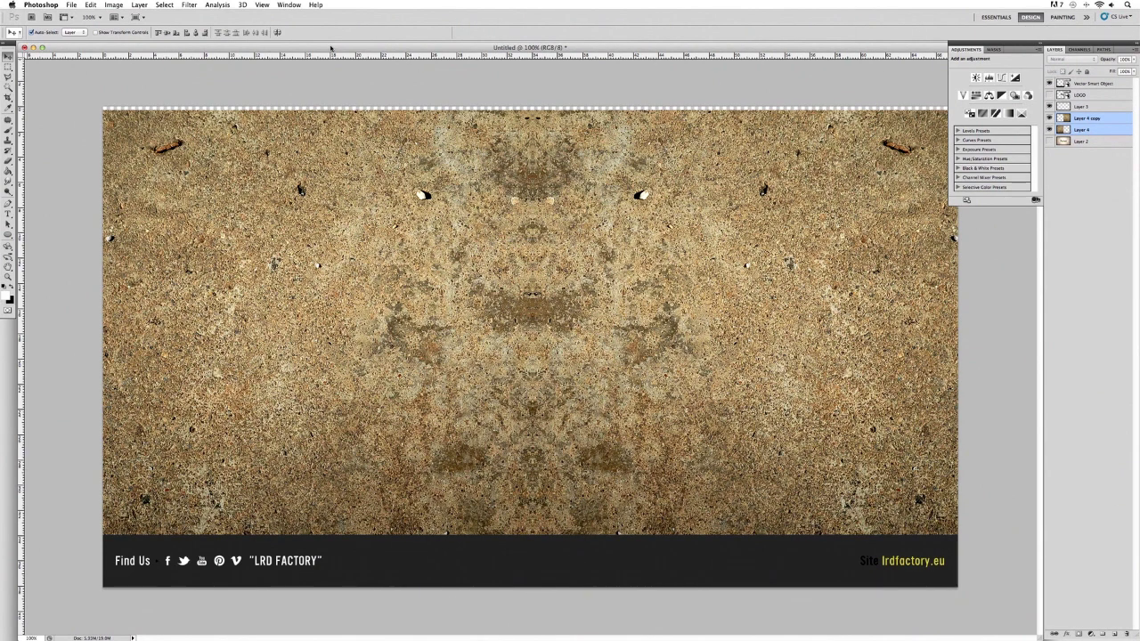
click(139, 5)
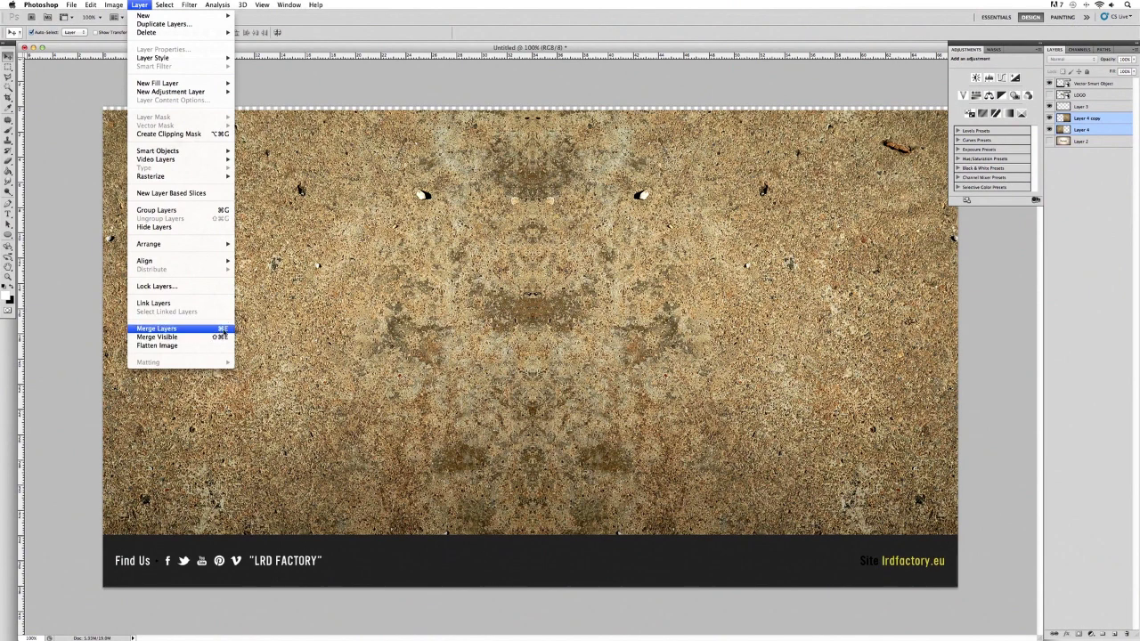
click(216, 333)
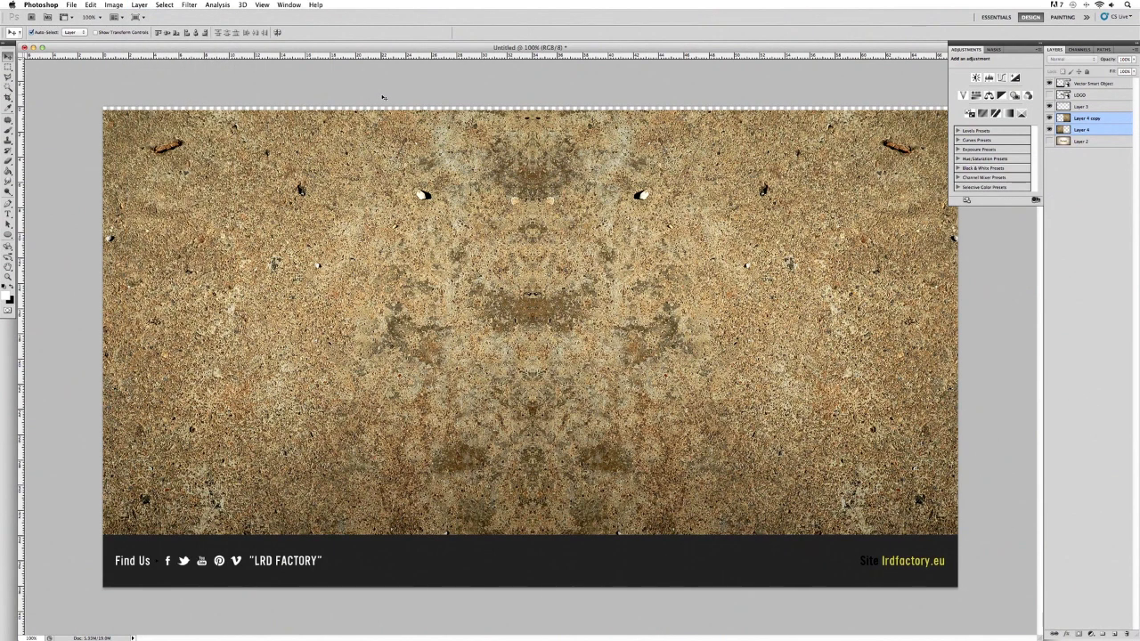
key(super+e)
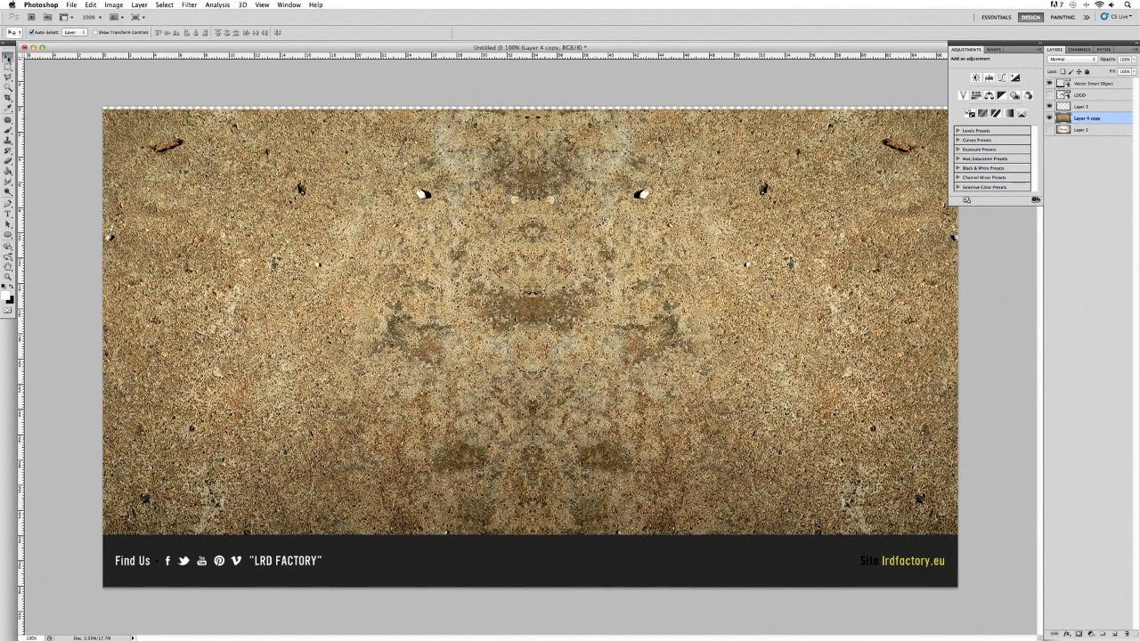
key(super+d)
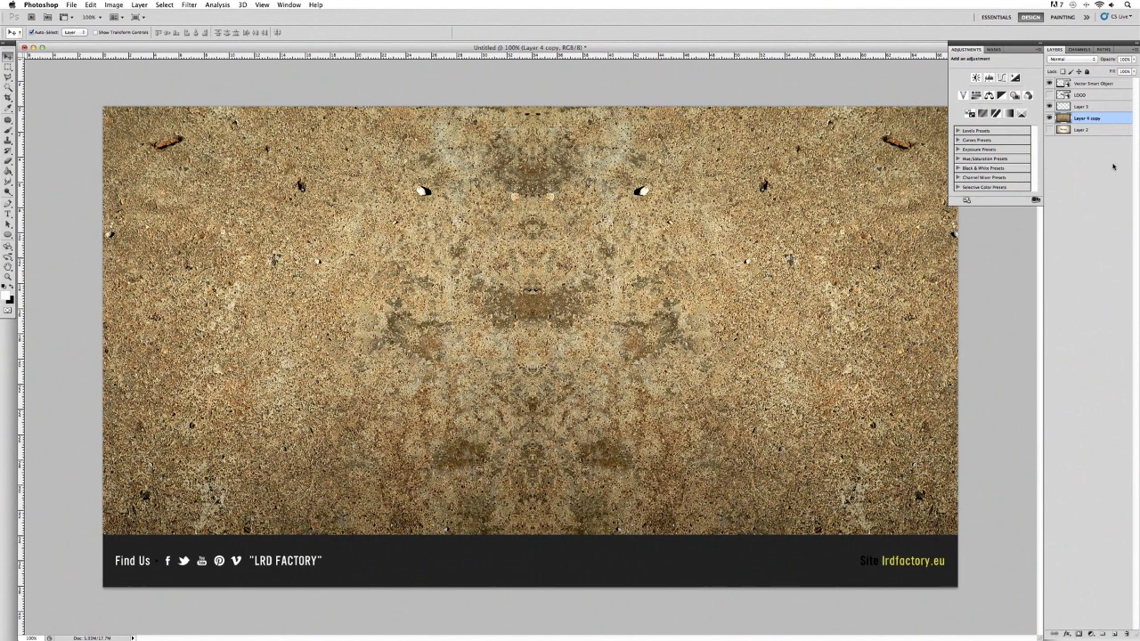
Add a new empty layer above Layer 2 and leave the merged texture layer hidden.
click(1050, 118)
click(1082, 130)
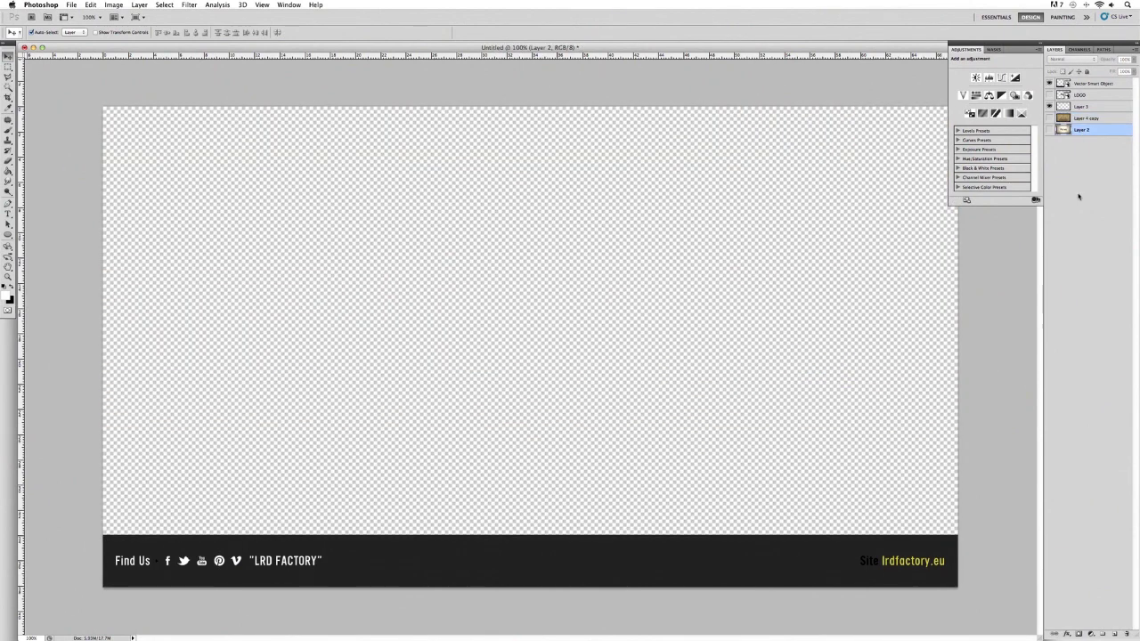
click(1114, 634)
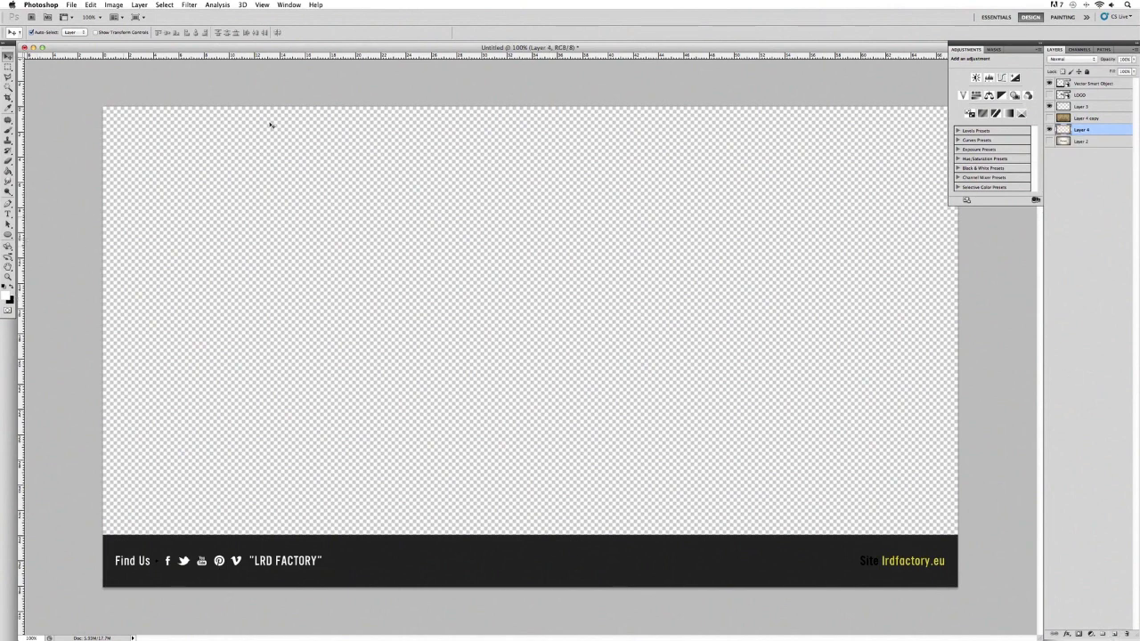
click(1050, 117)
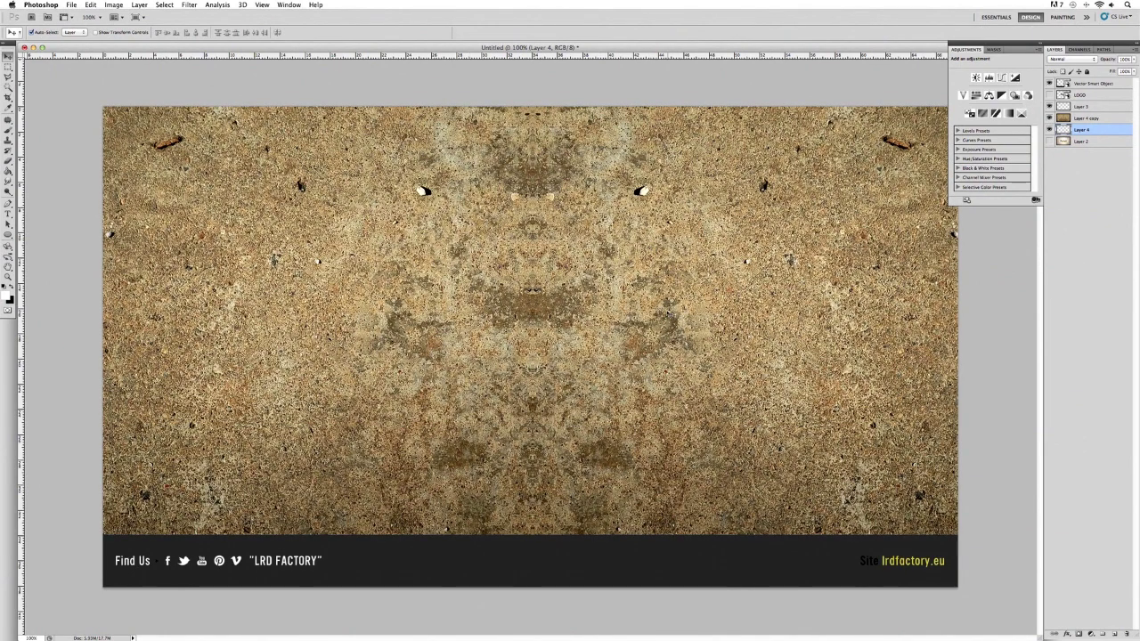
click(1049, 118)
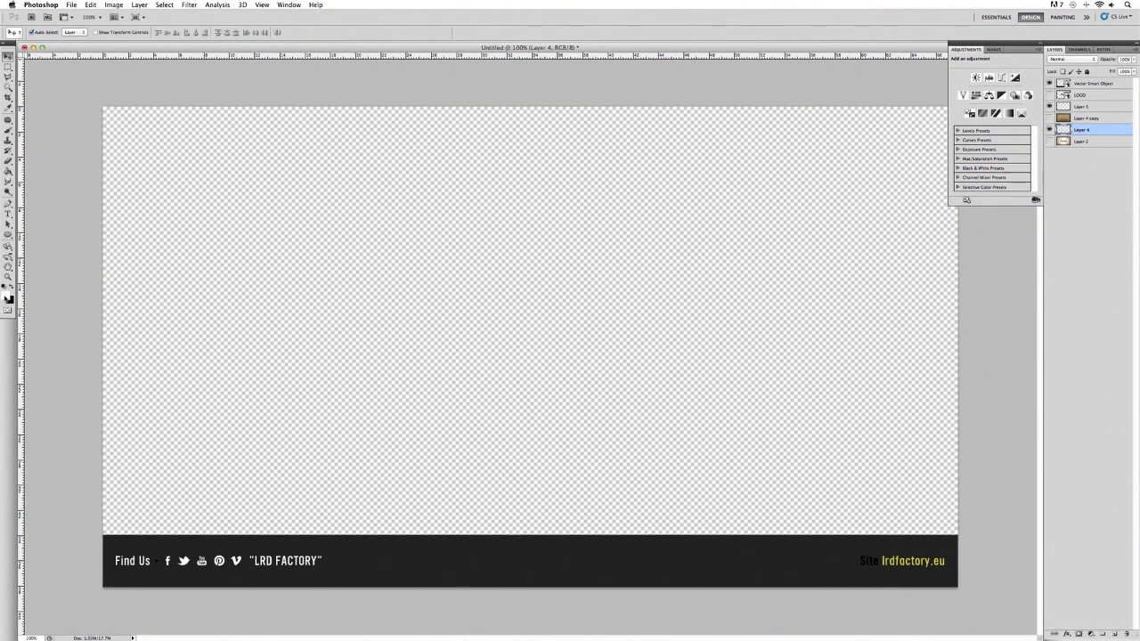
Set the foreground colour to hex A09382 and return to the Move tool.
click(7, 298)
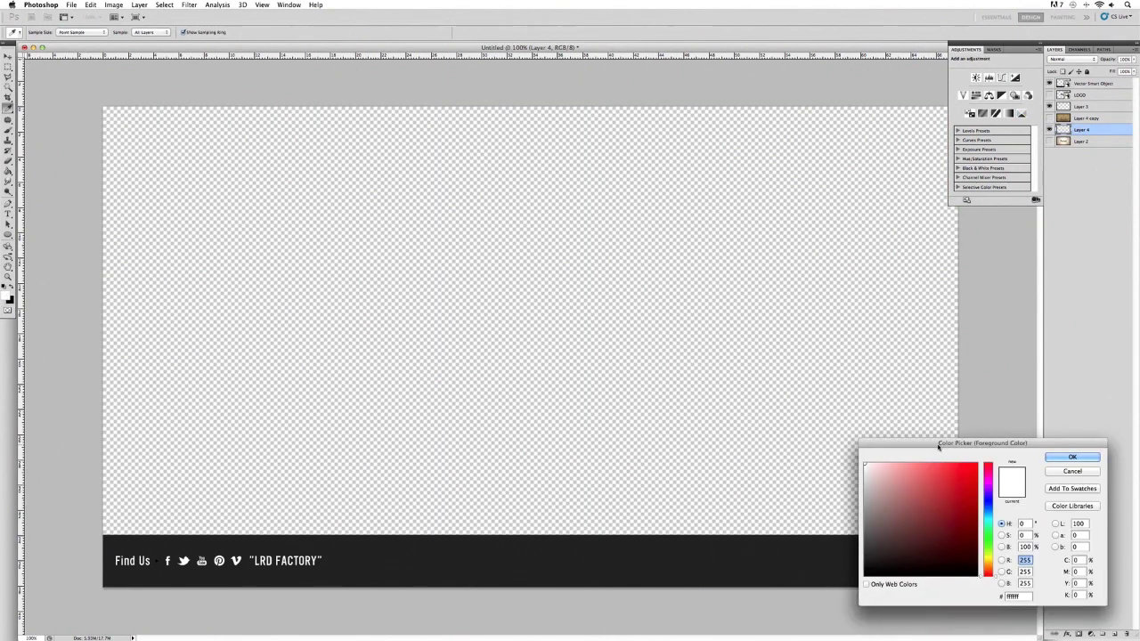
drag(938, 446, 807, 374)
click(891, 523)
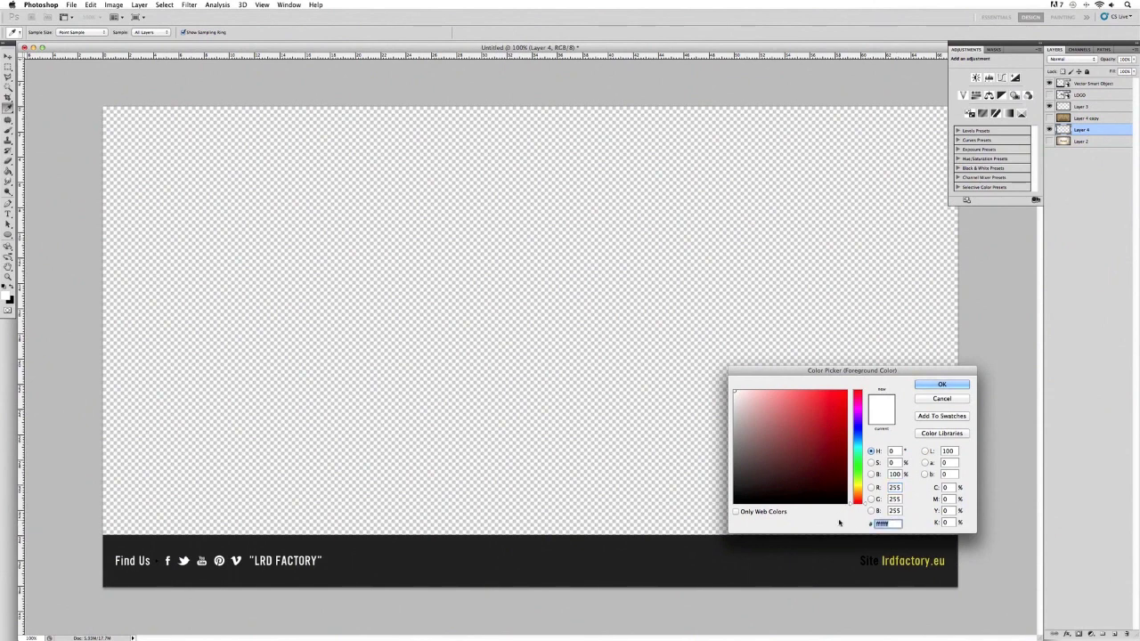
text(000A09)
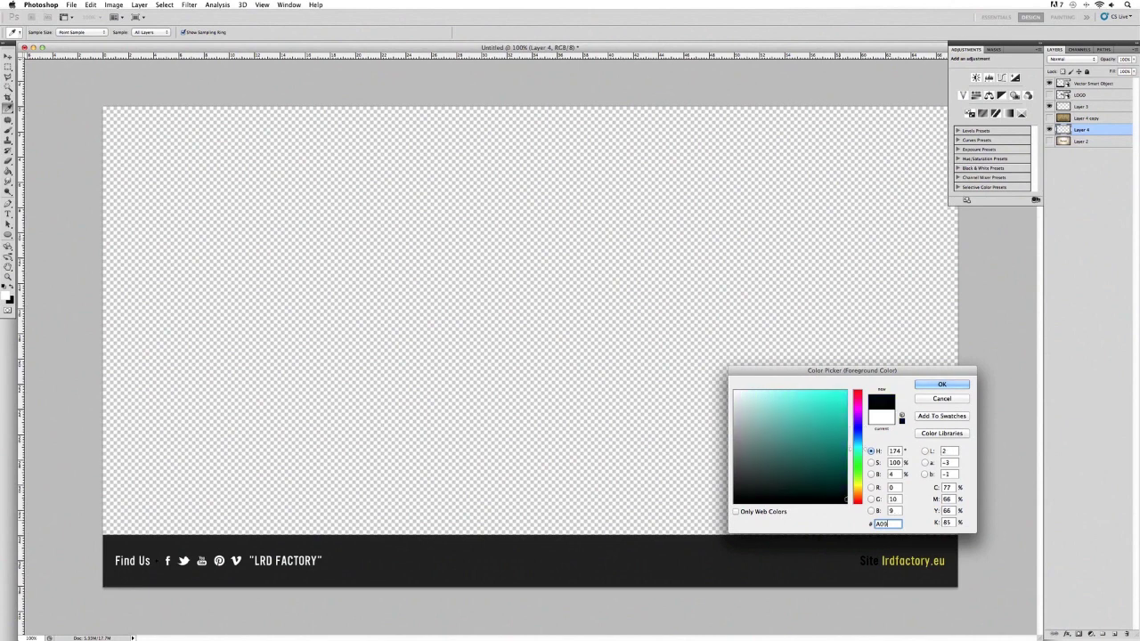
text(382)
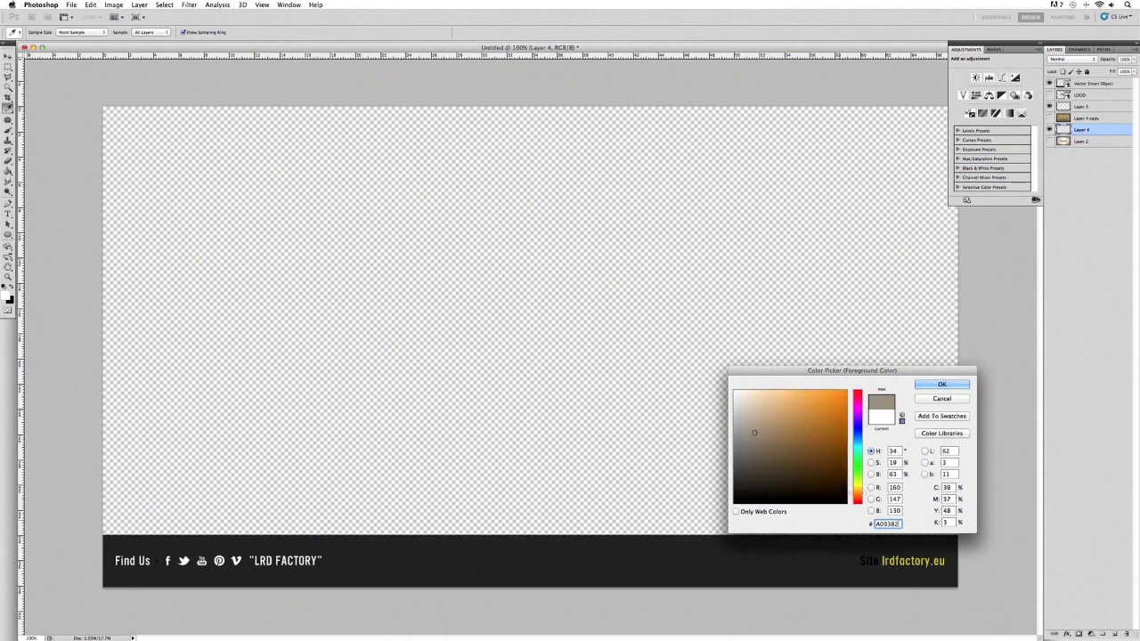
key(Return)
key(v)
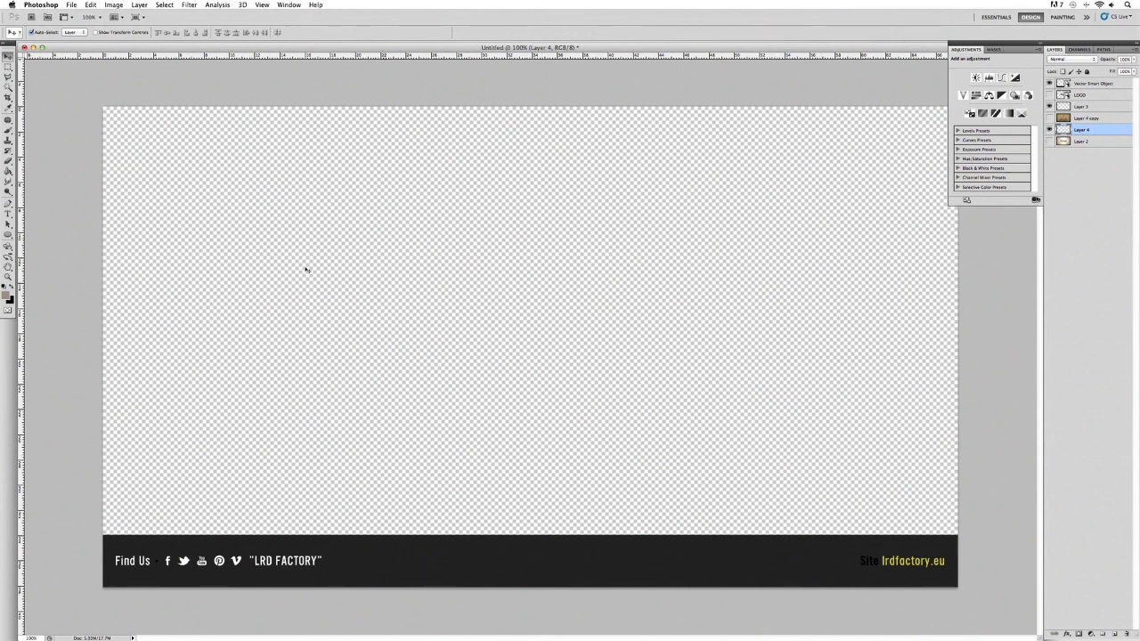
Try to fill Layer 4 with the foreground colour using the Paint Bucket, and undo the fill.
click(8, 171)
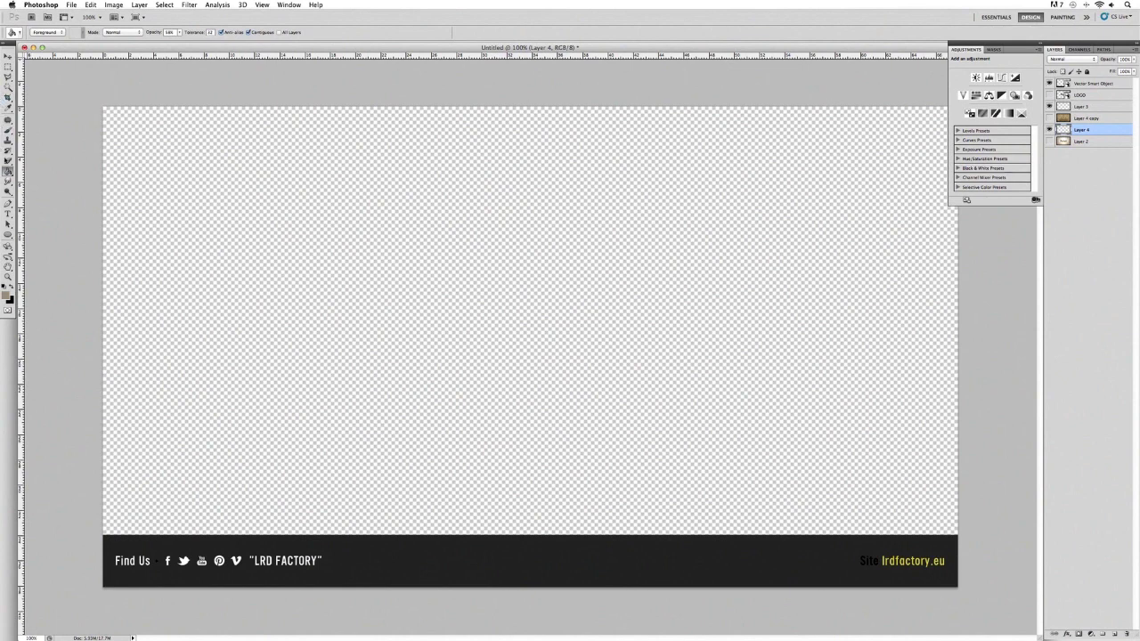
click(491, 259)
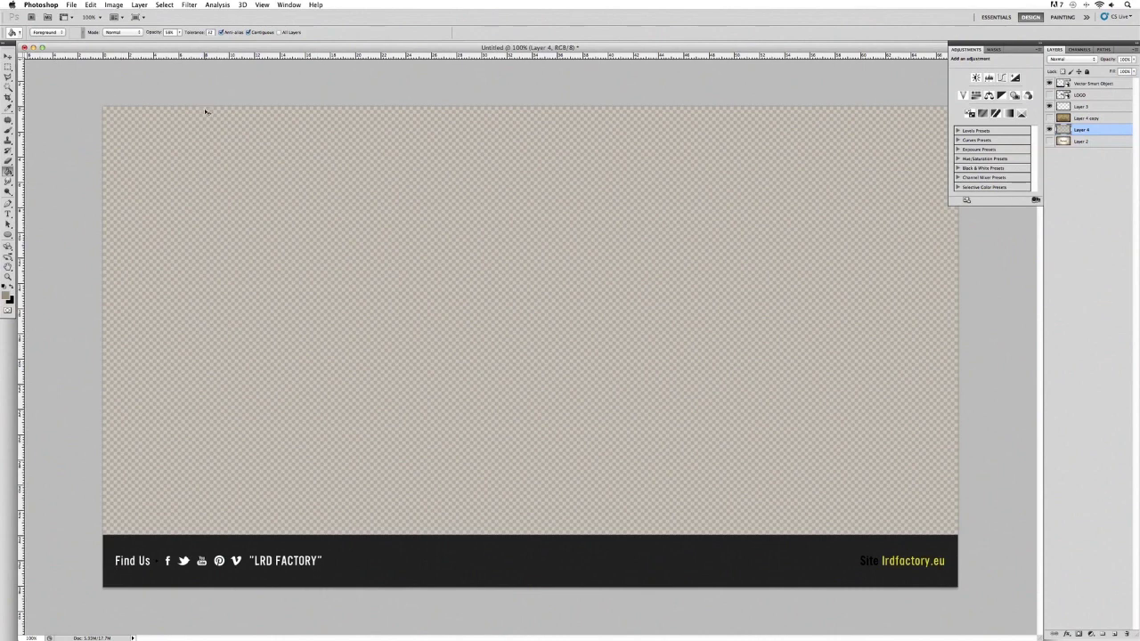
key(super+z)
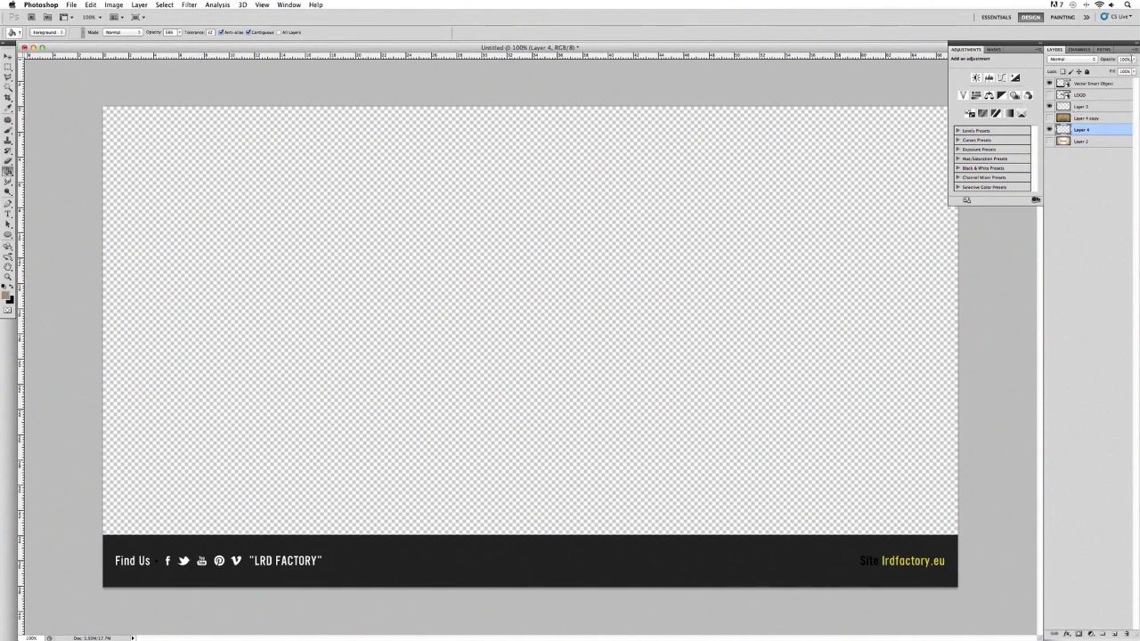
Raise the Paint Bucket's opacity to 100% and fill Layer 4 with the foreground colour.
click(1134, 62)
drag(1132, 71, 1124, 71)
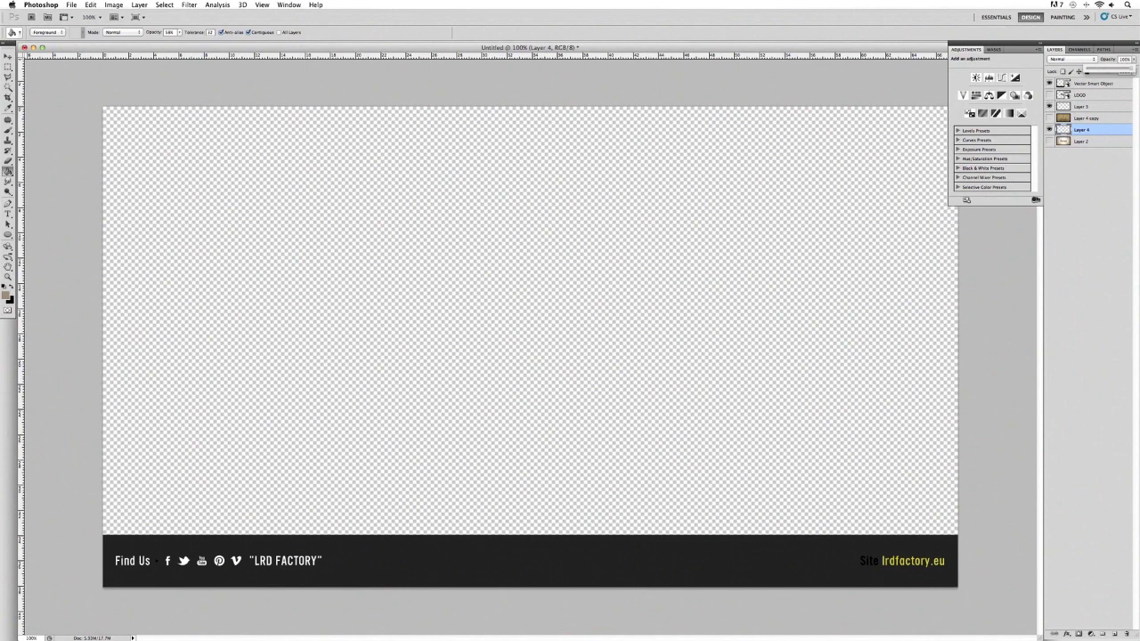
click(180, 32)
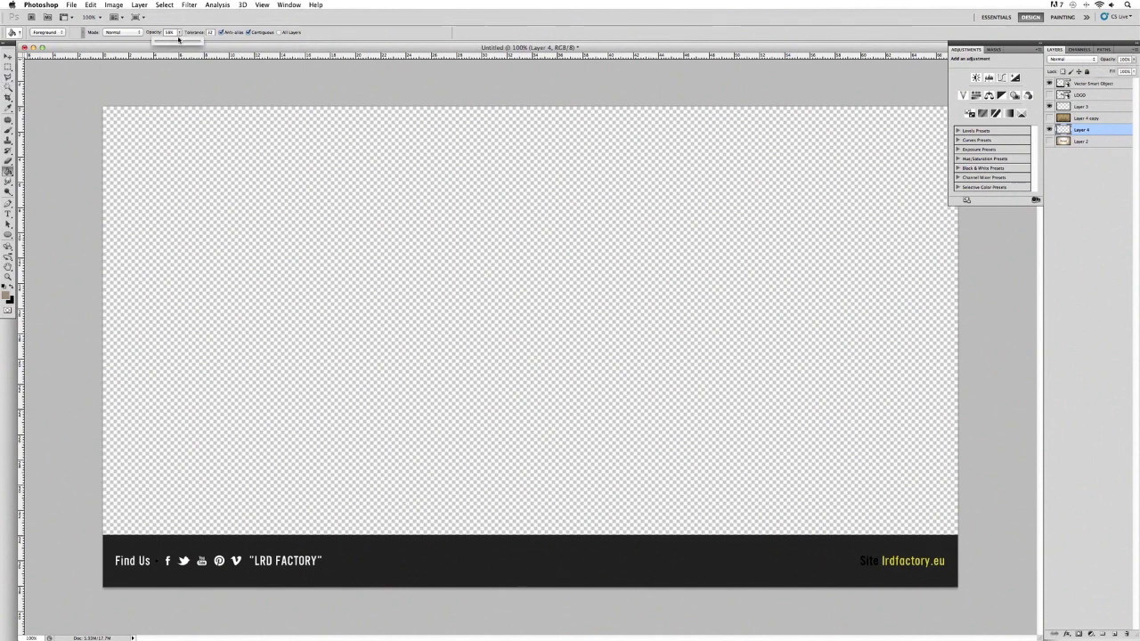
drag(182, 43, 214, 44)
click(508, 259)
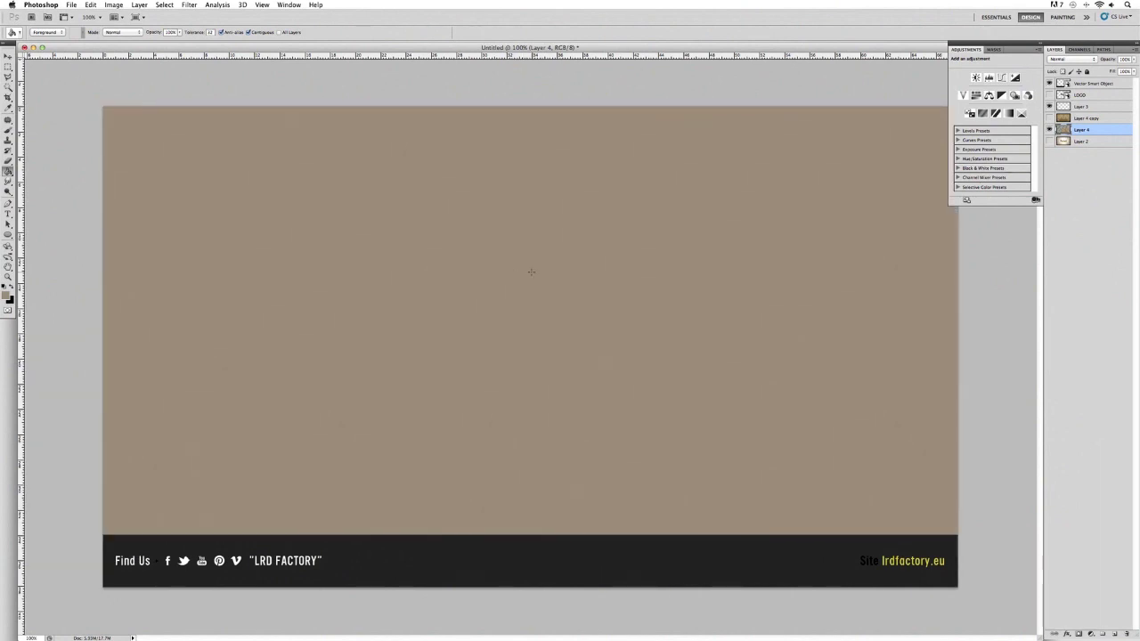
Show the mirrored texture layer again and set its blend mode to Overlay.
click(1050, 119)
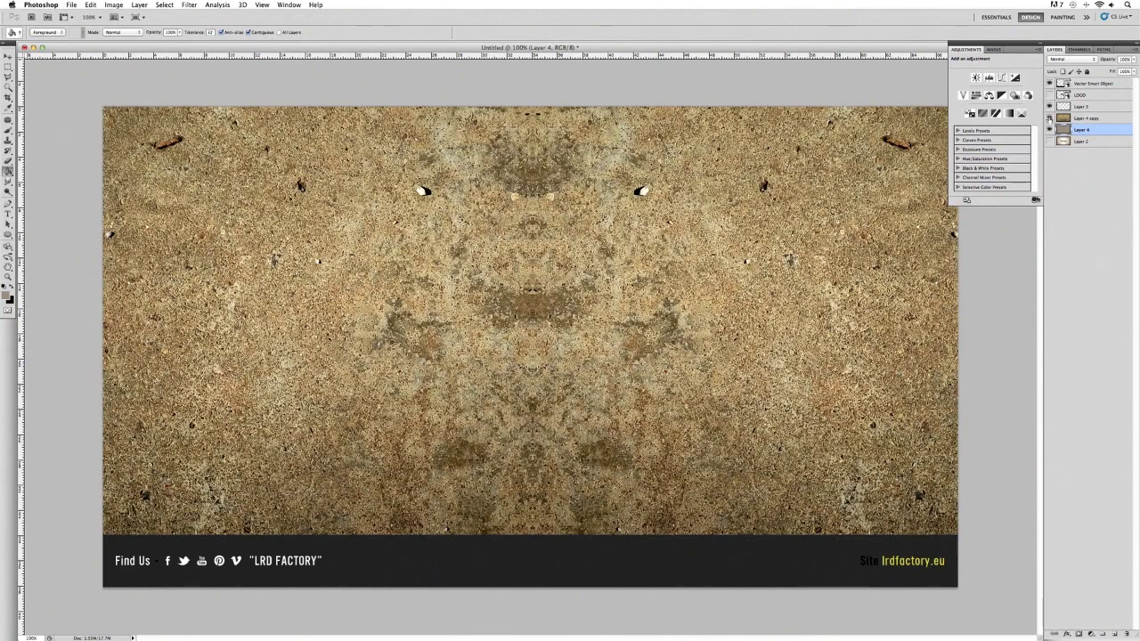
click(1091, 119)
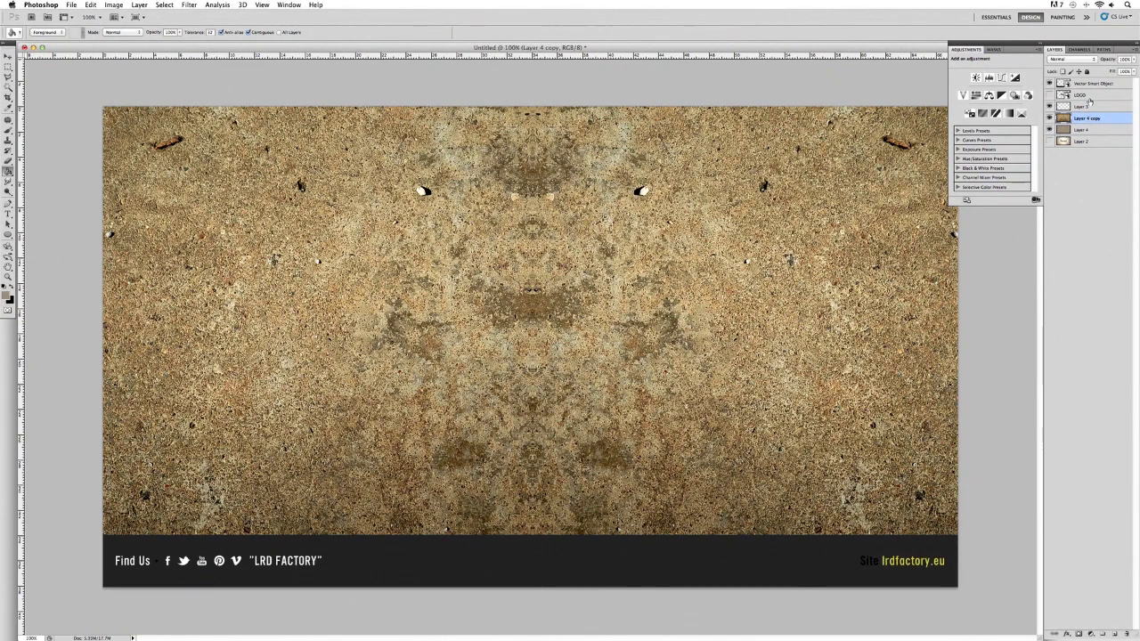
click(1094, 59)
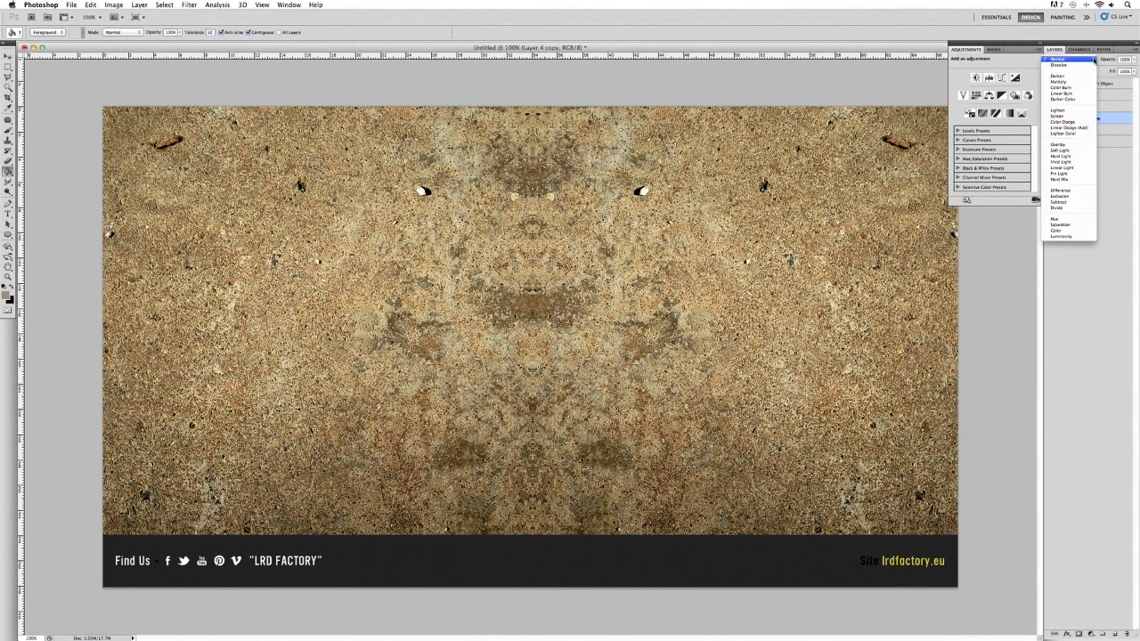
click(1088, 60)
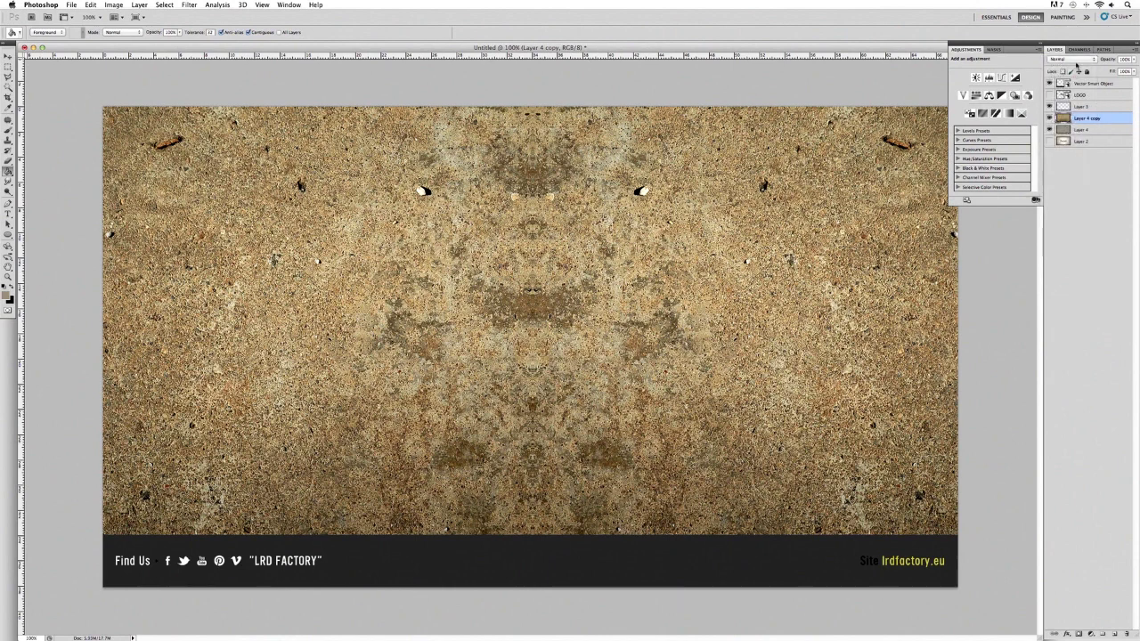
click(1091, 60)
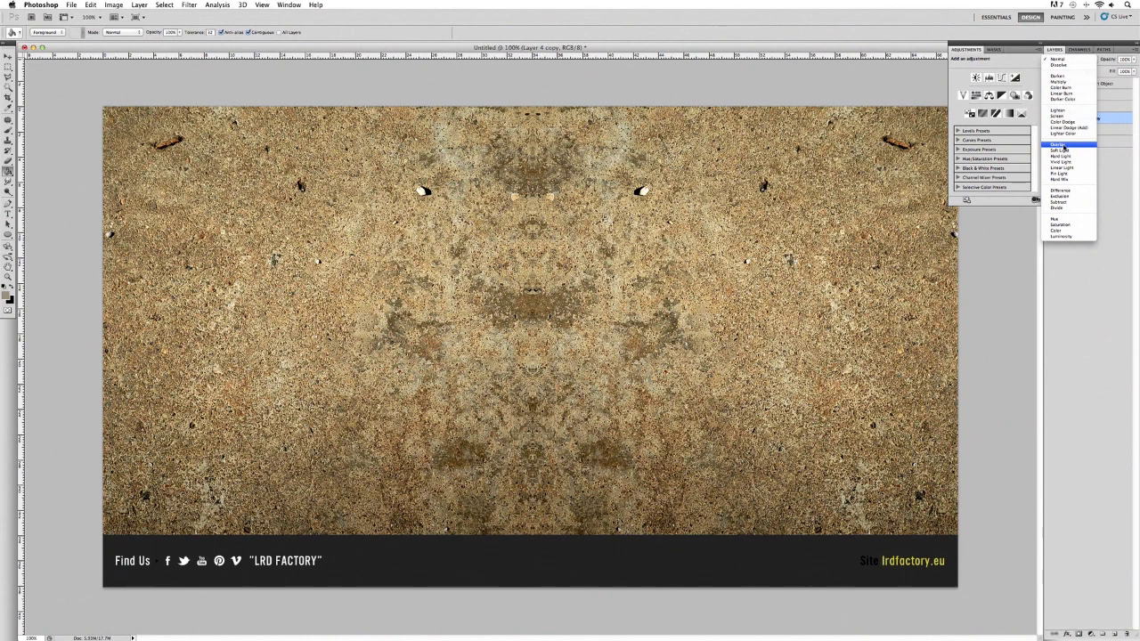
click(1064, 148)
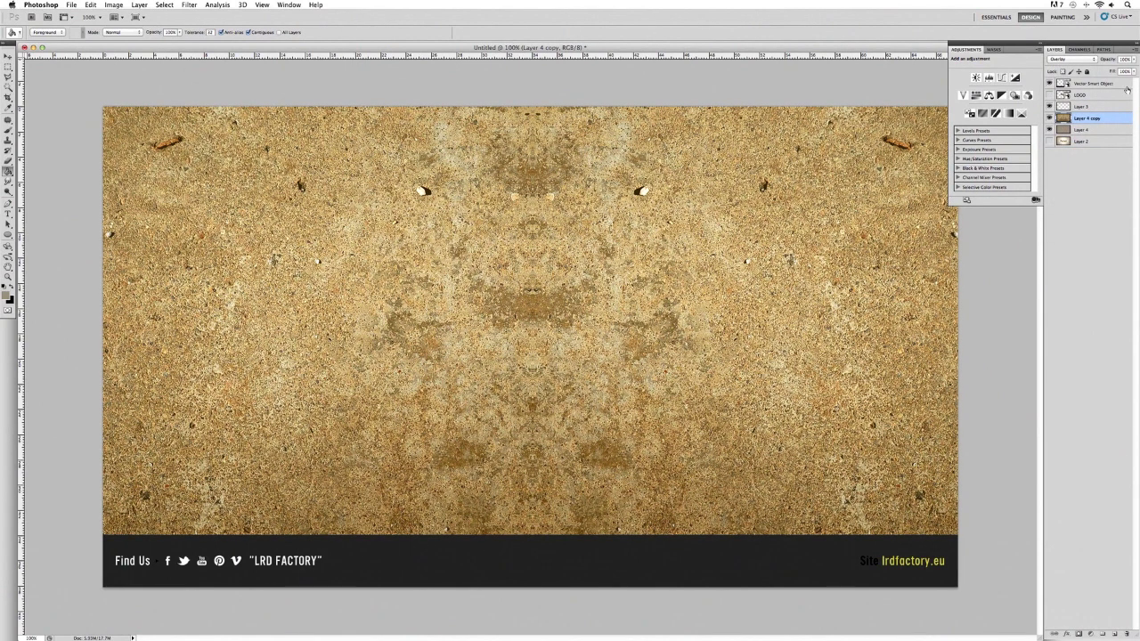
Lower the texture layer's opacity to about 40% and compare the canvas with the layer hidden and shown.
click(1135, 60)
drag(1131, 70, 1108, 73)
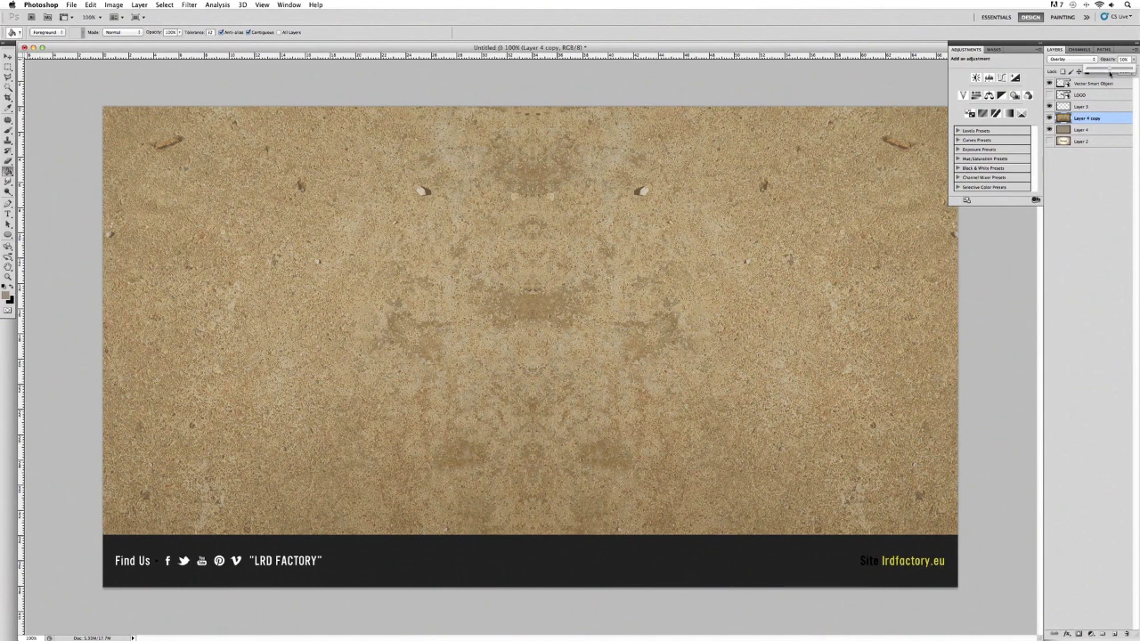
click(1089, 119)
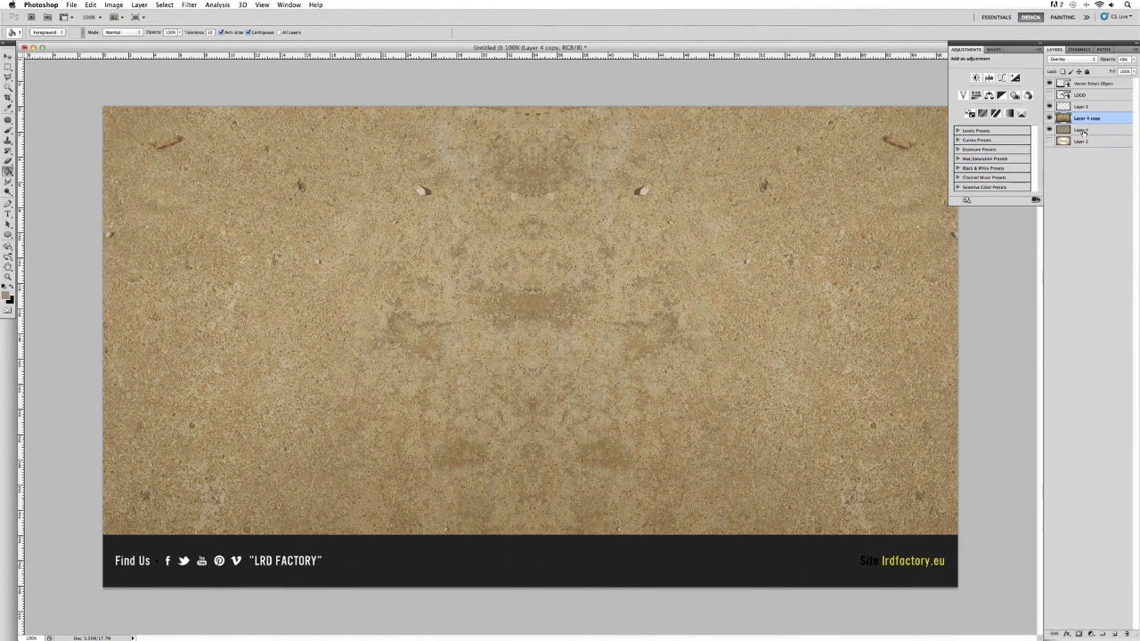
click(1083, 130)
click(1090, 118)
click(1049, 119)
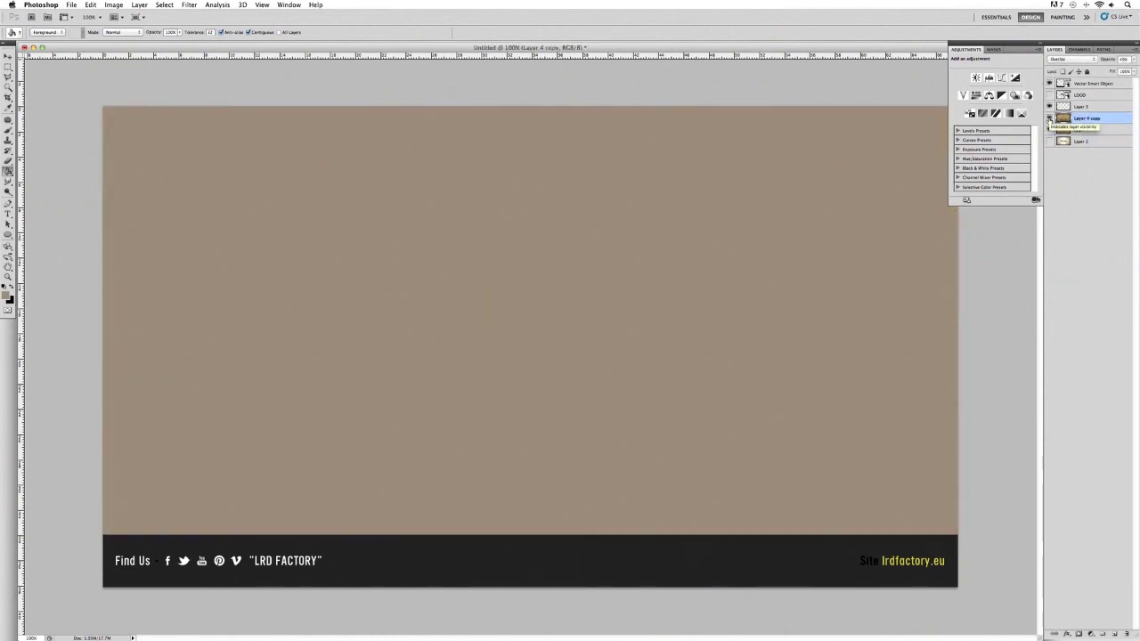
click(1049, 119)
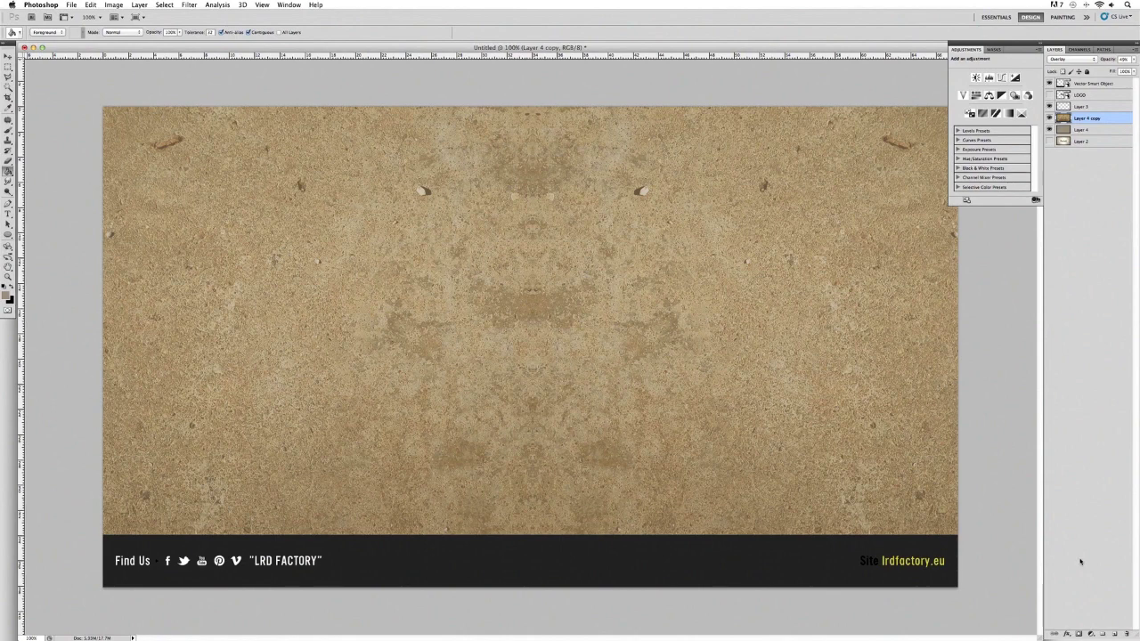
Add a new layer above the texture layer and fill it with white.
click(1114, 634)
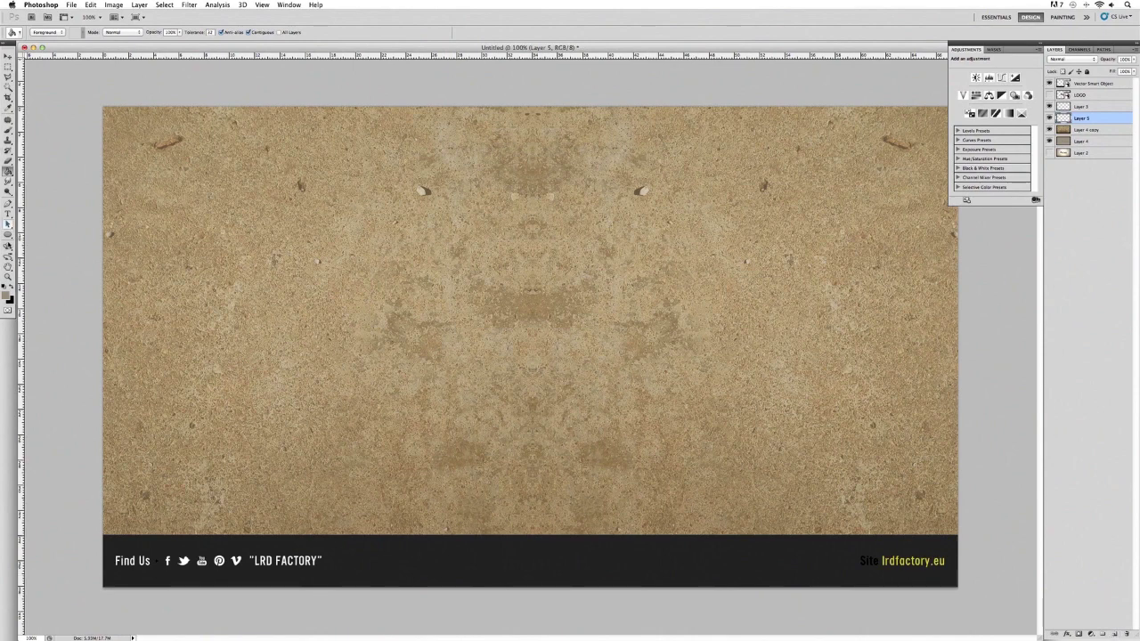
click(10, 288)
click(10, 288)
click(496, 246)
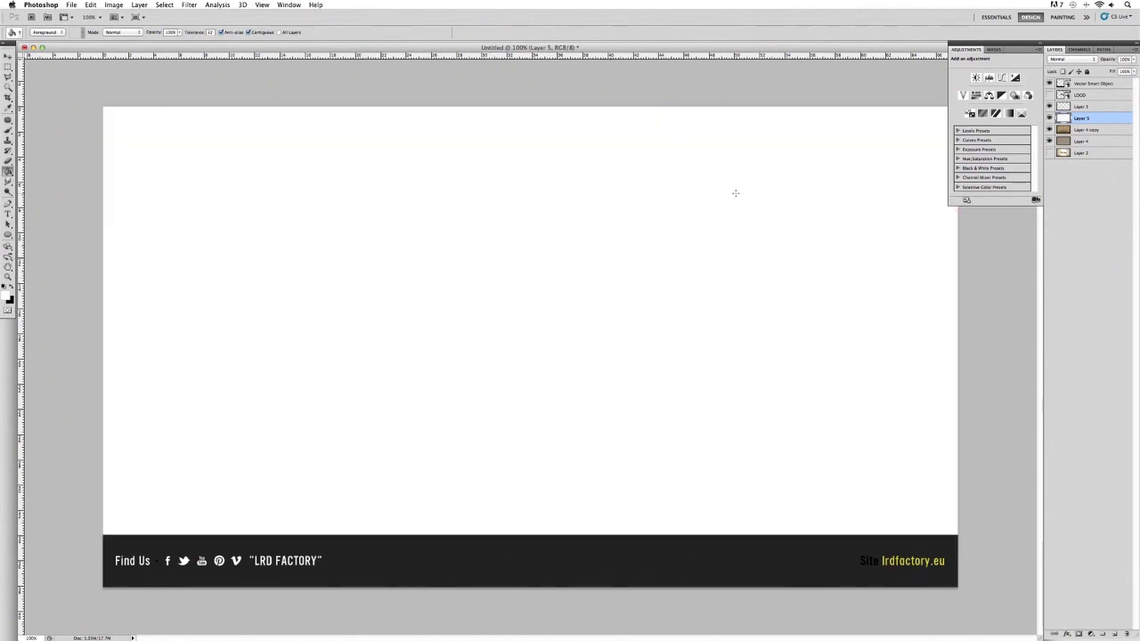
Reduce the white layer's Fill to 0% and keep that layer selected.
click(1135, 73)
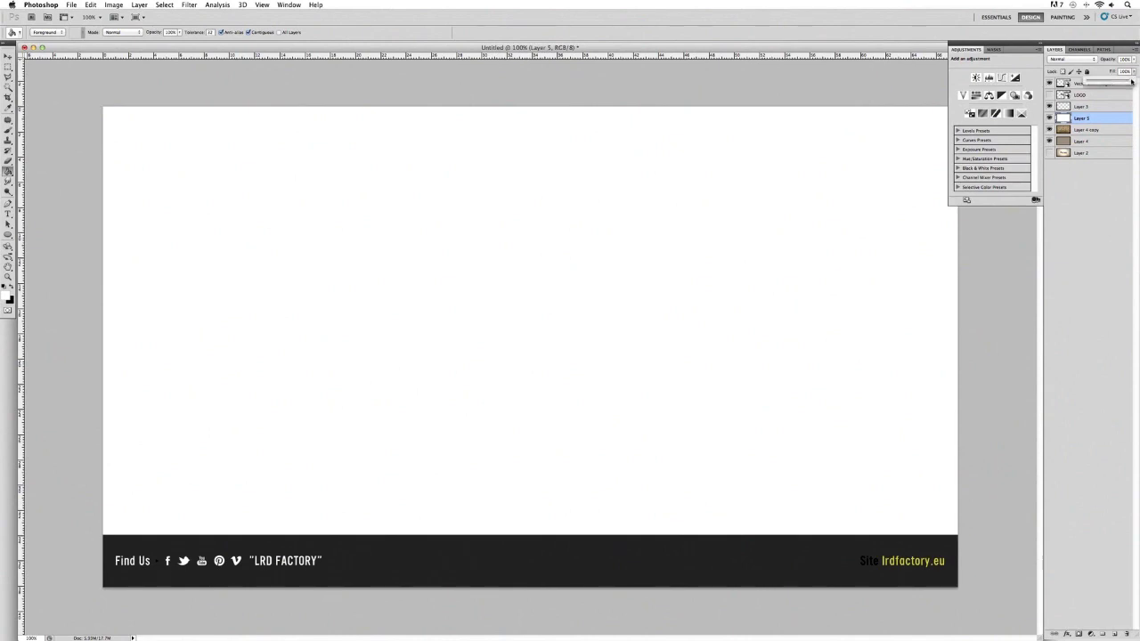
click(1133, 82)
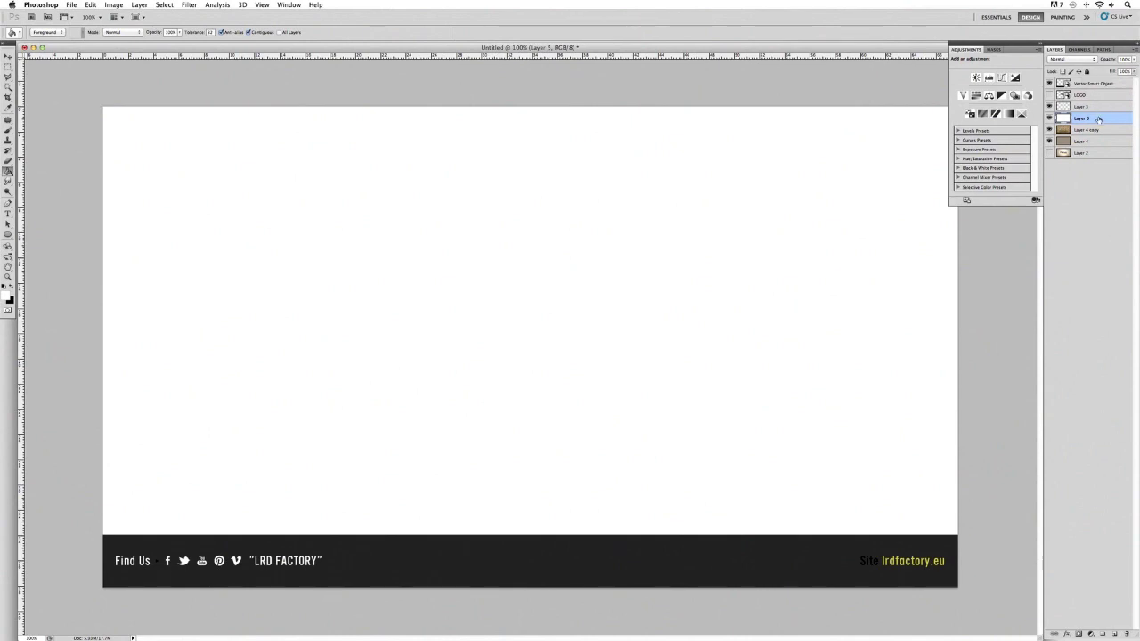
click(1132, 58)
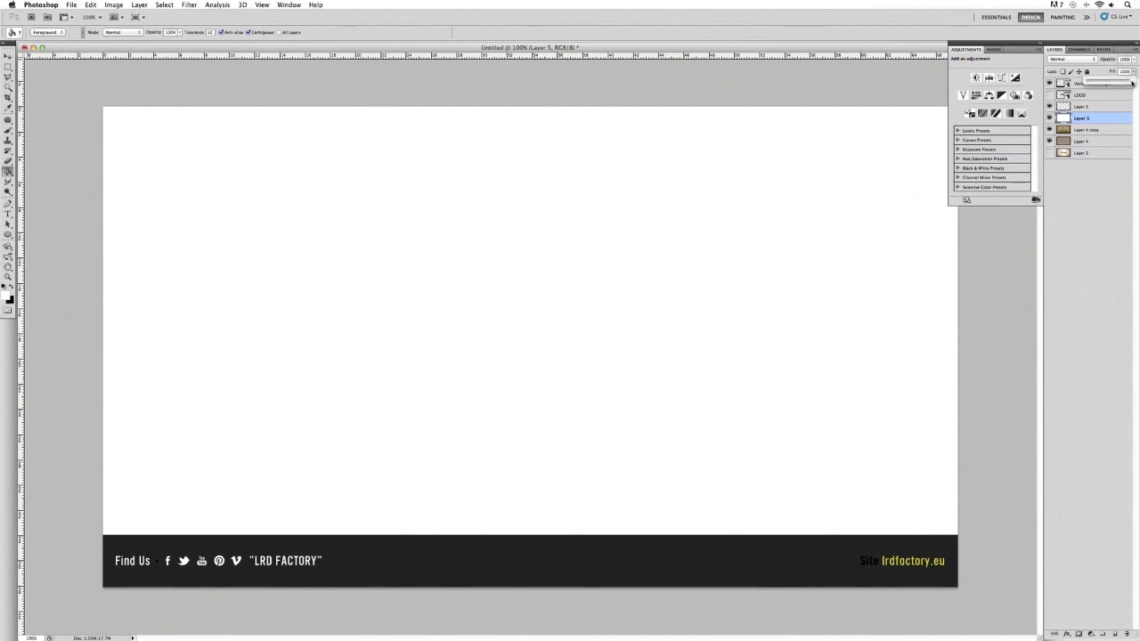
drag(1132, 83, 1074, 84)
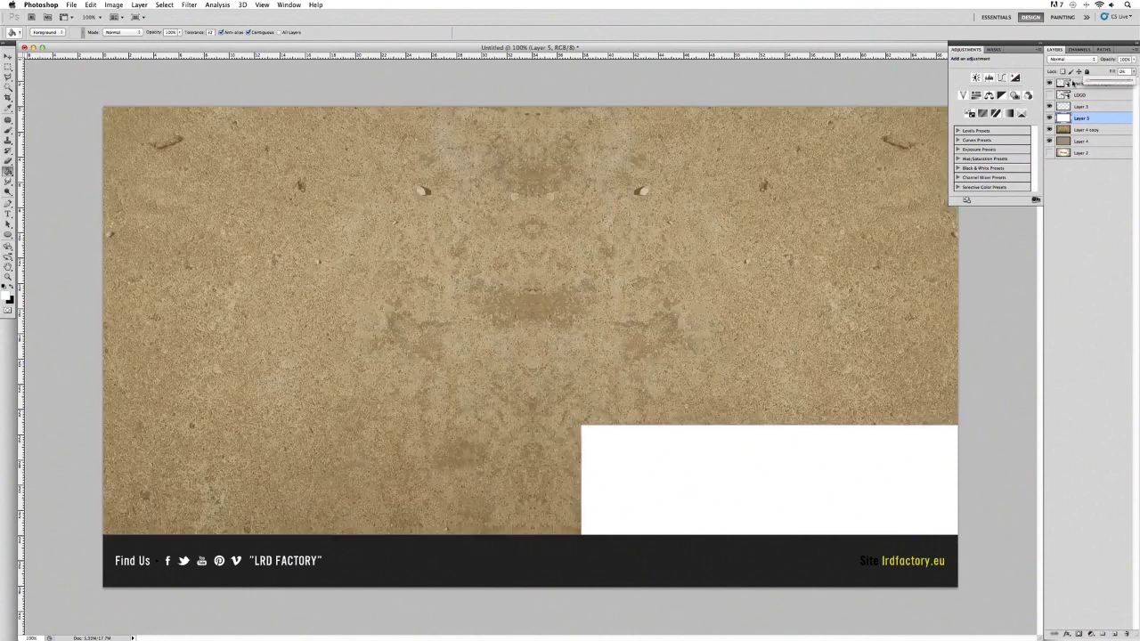
click(1080, 119)
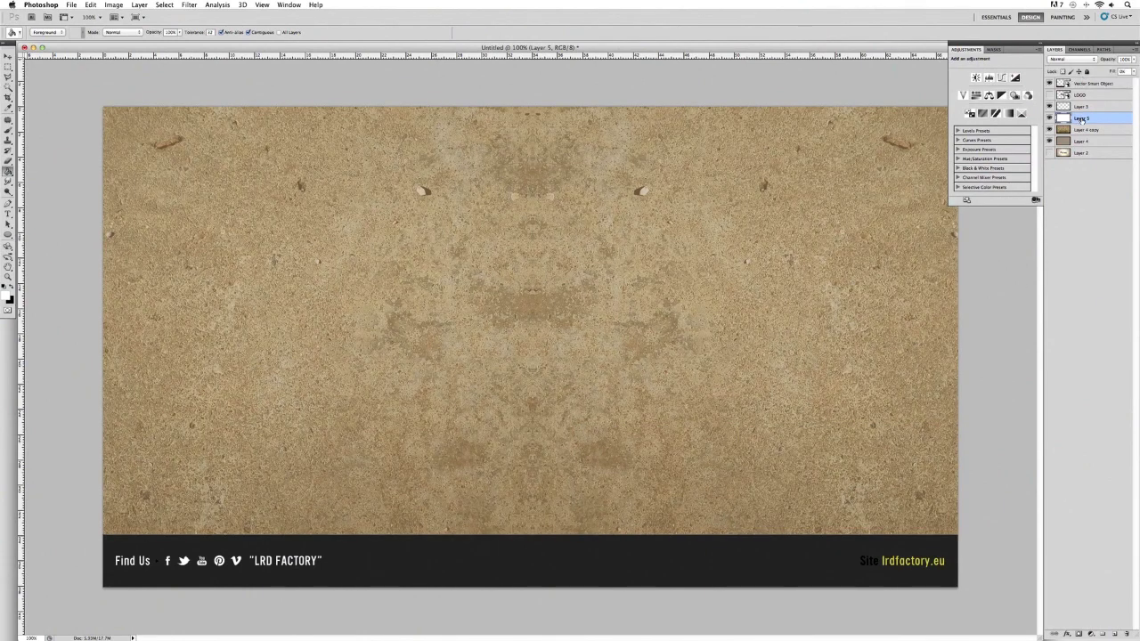
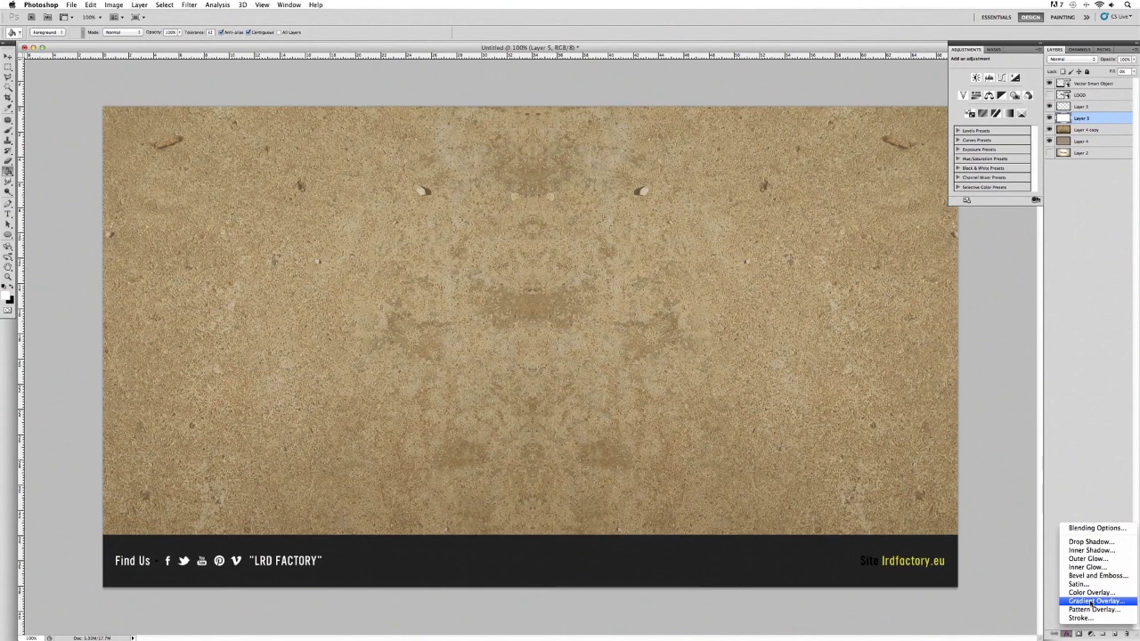
Add a Gradient Overlay to Layer 5 with the Radial style and a scale of 150%.
click(1092, 601)
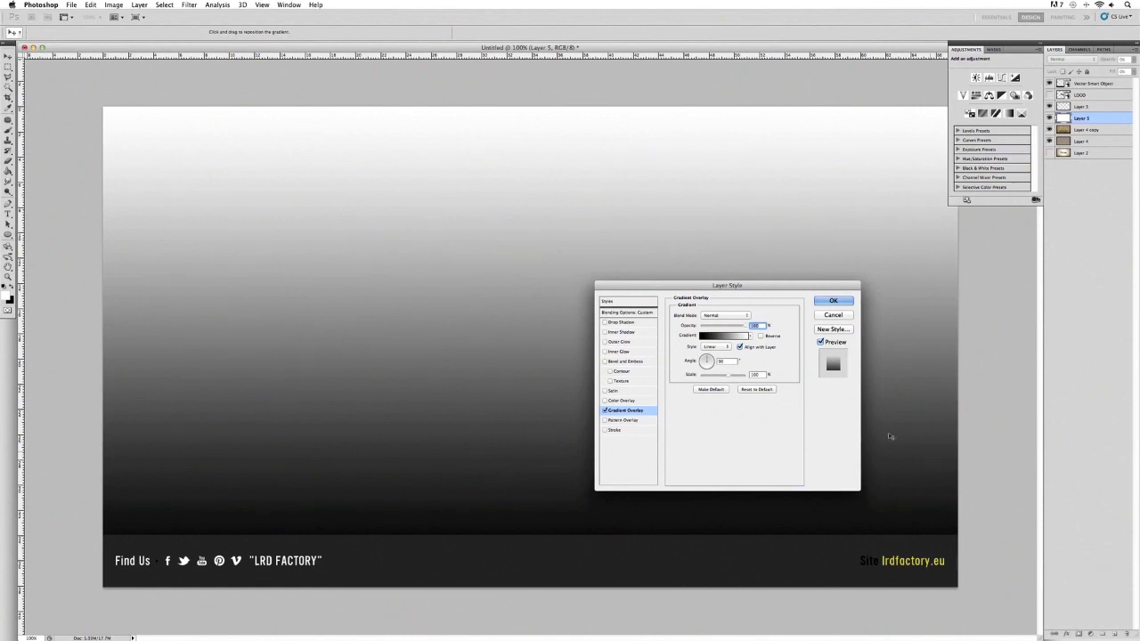
click(728, 348)
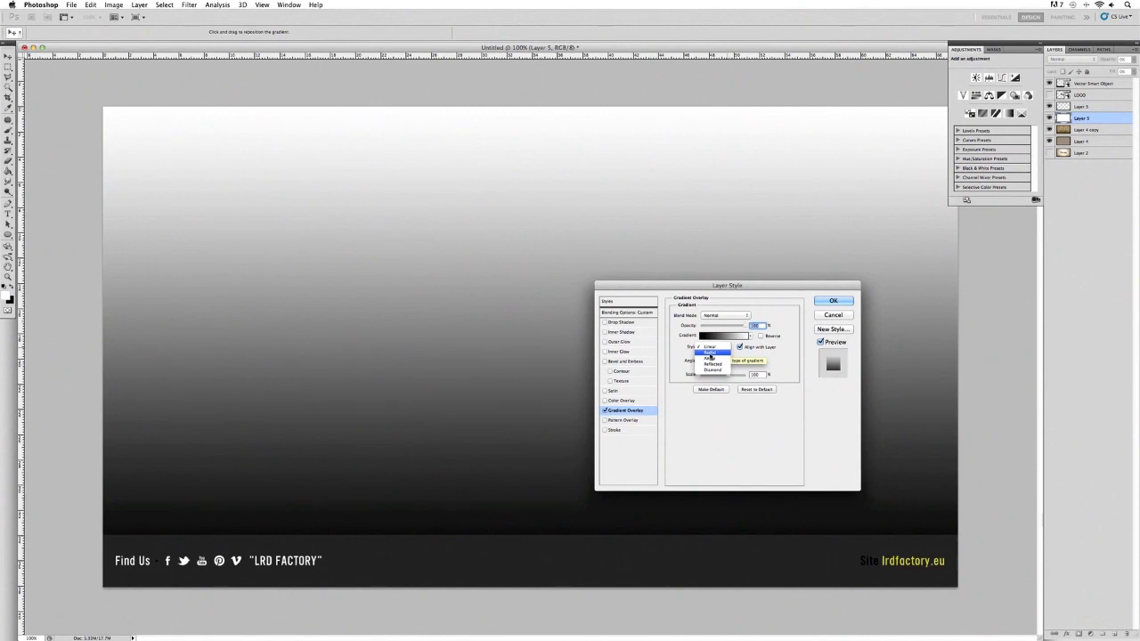
click(710, 354)
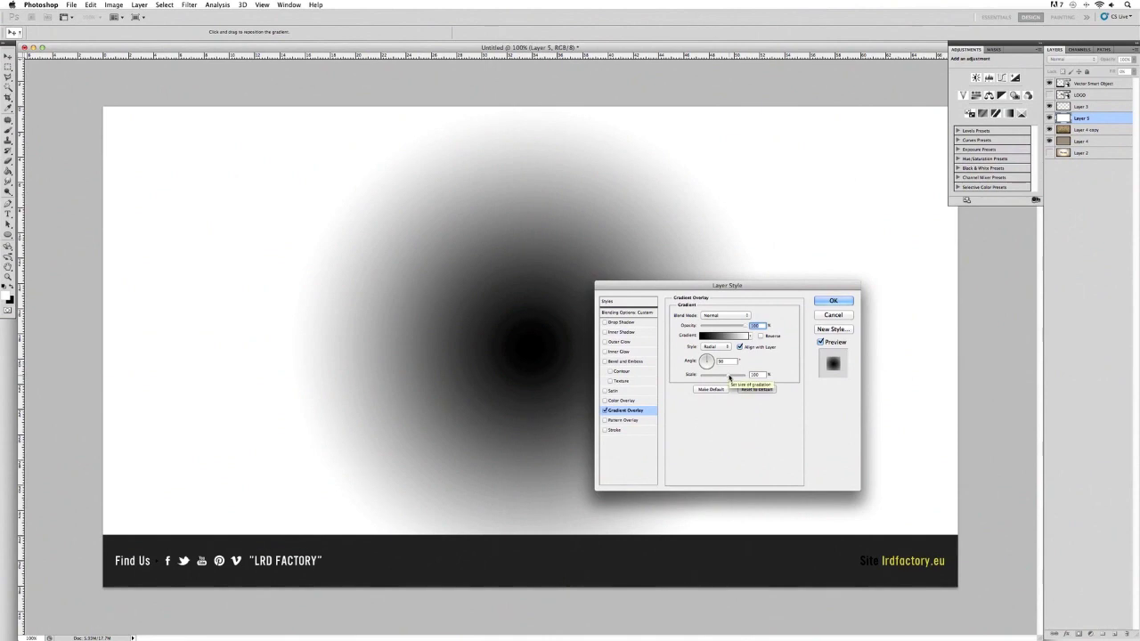
drag(740, 377, 756, 375)
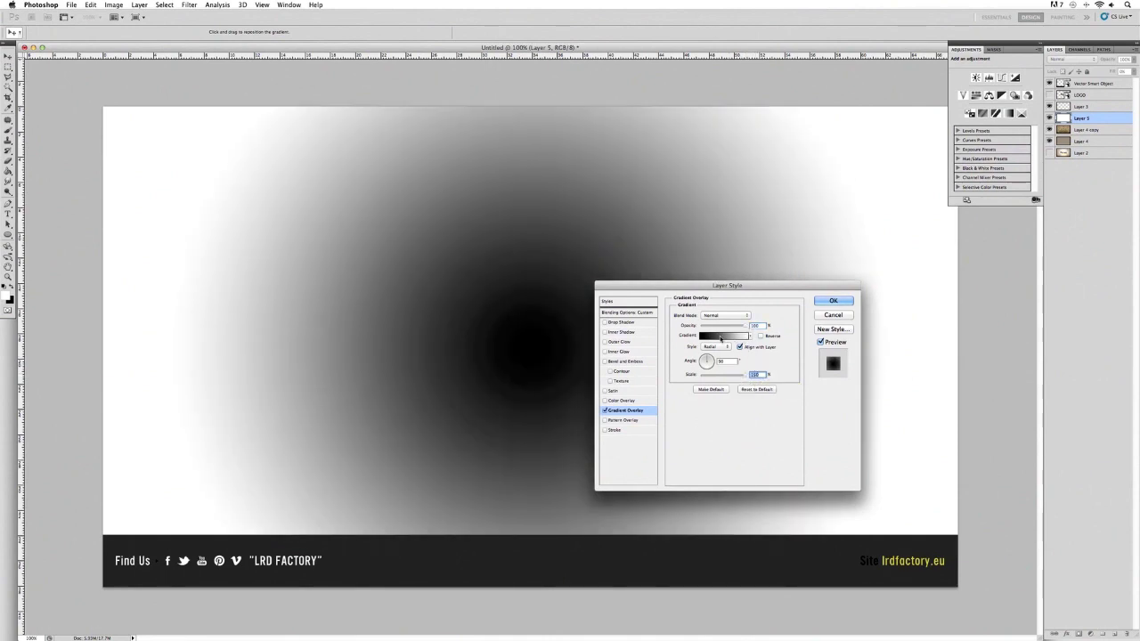
Set the black starting stop of the overlay gradient to hex A09382.
click(738, 335)
click(836, 232)
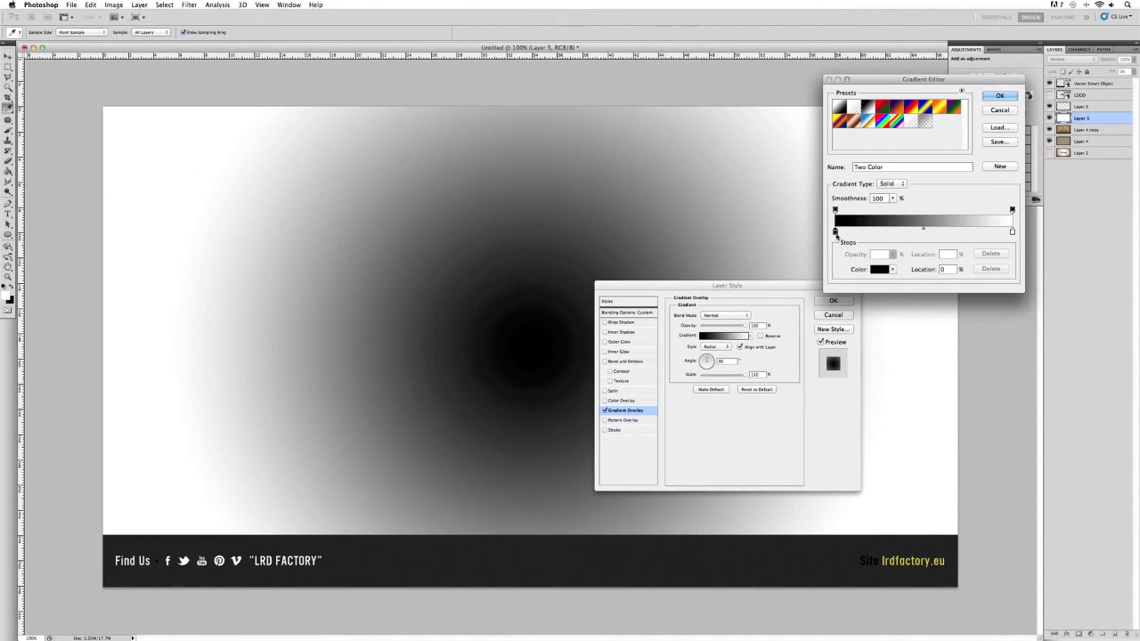
click(878, 270)
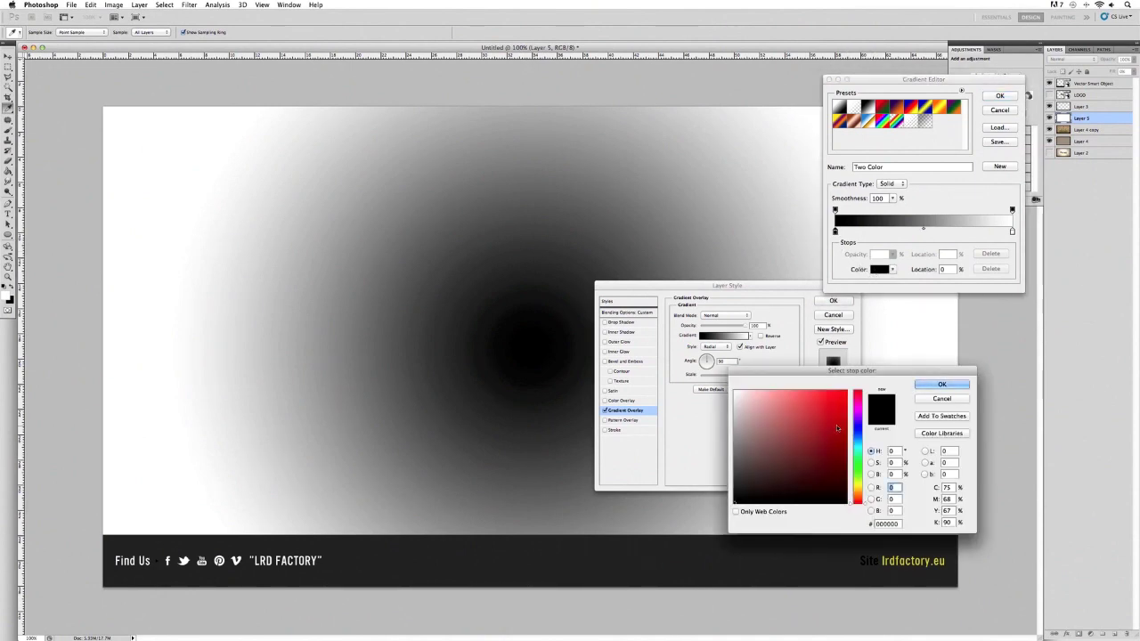
double_click(900, 524)
text(000A09)
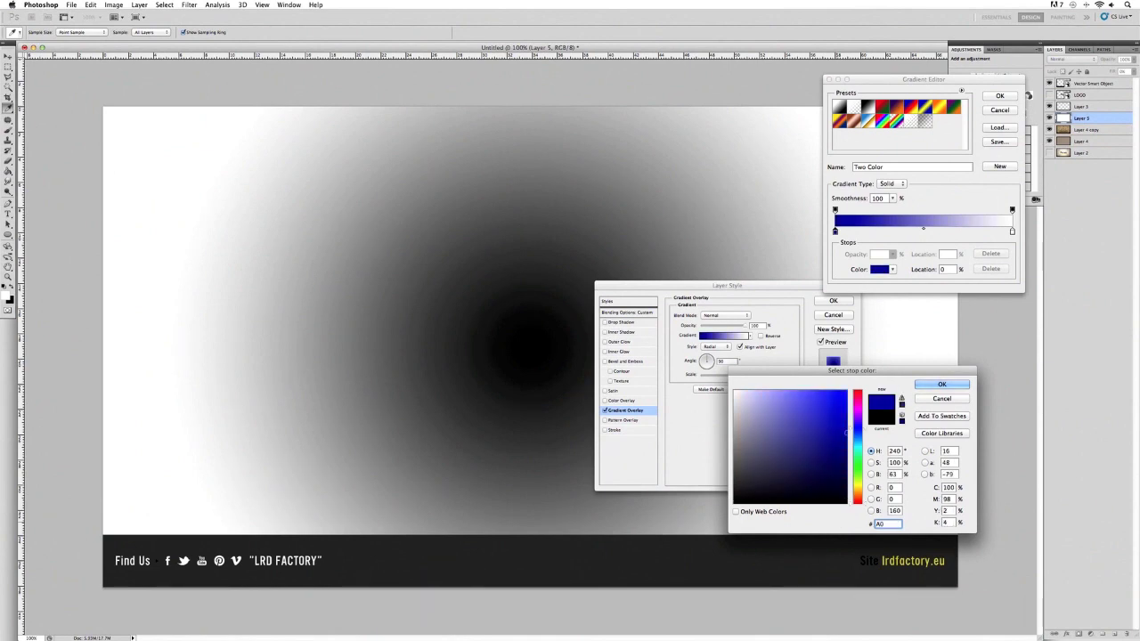
text(382)
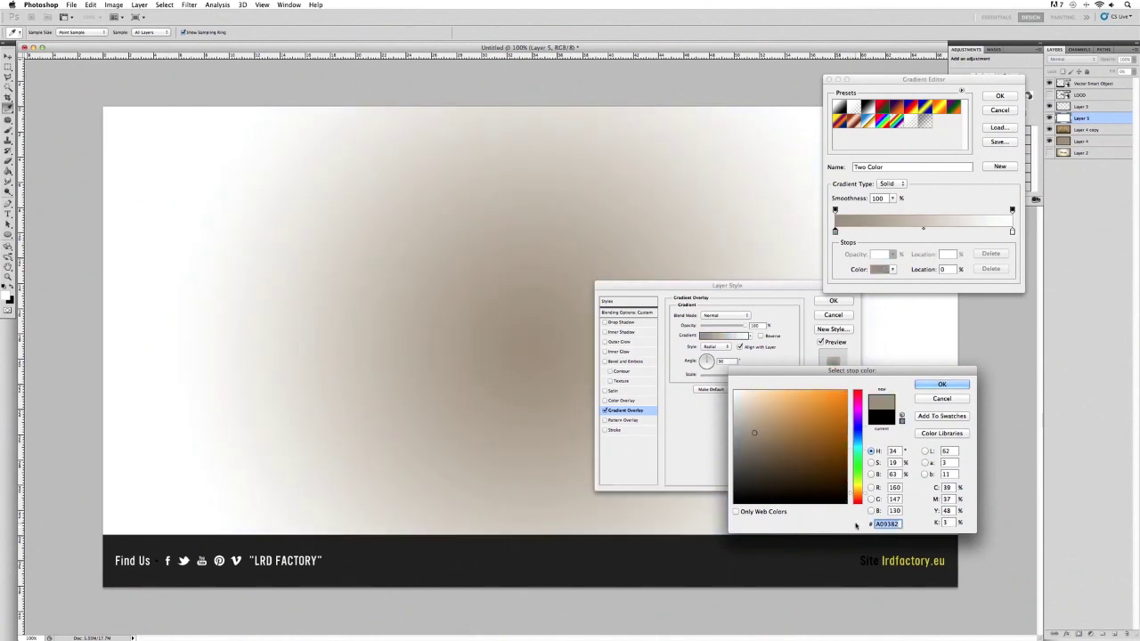
click(942, 385)
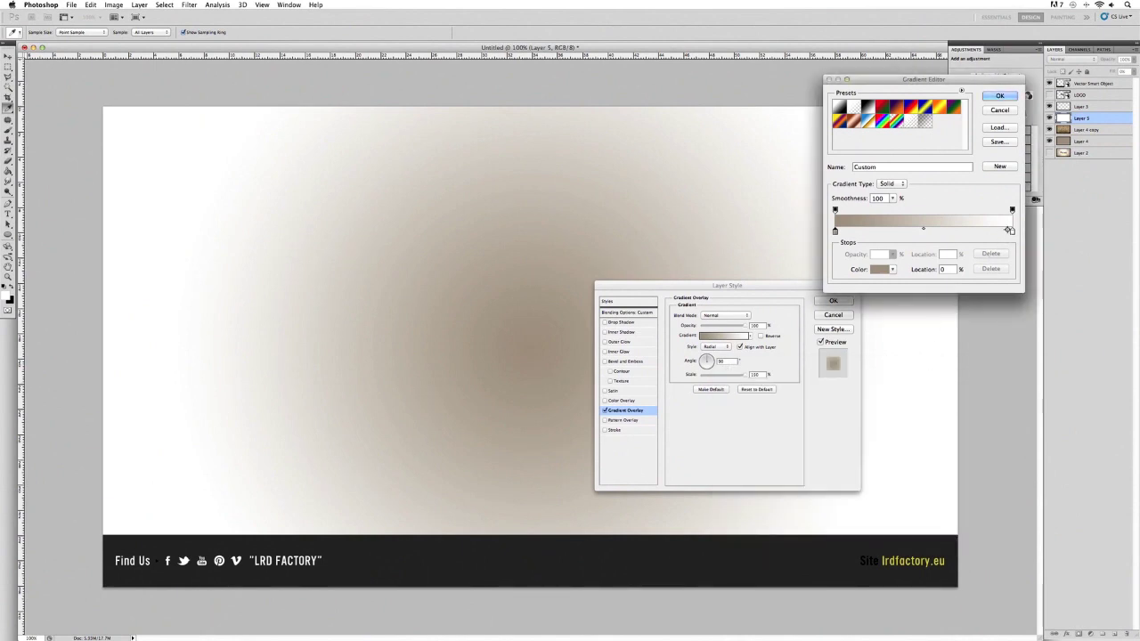
Set the white ending stop of the overlay gradient to hex A09382.
click(1011, 231)
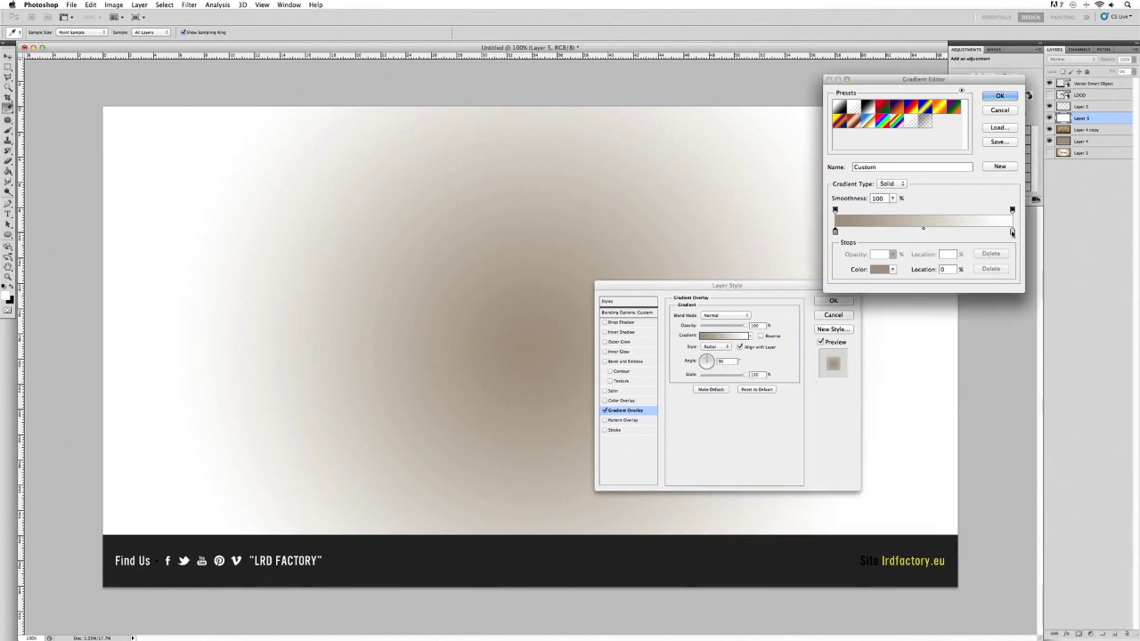
click(880, 271)
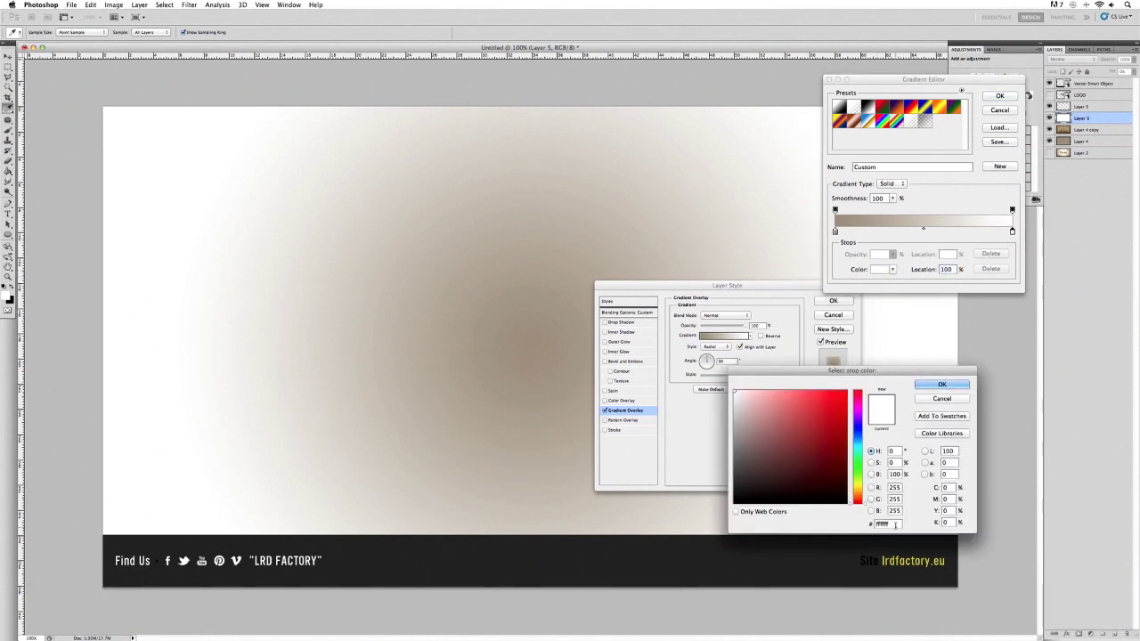
text(A09382)
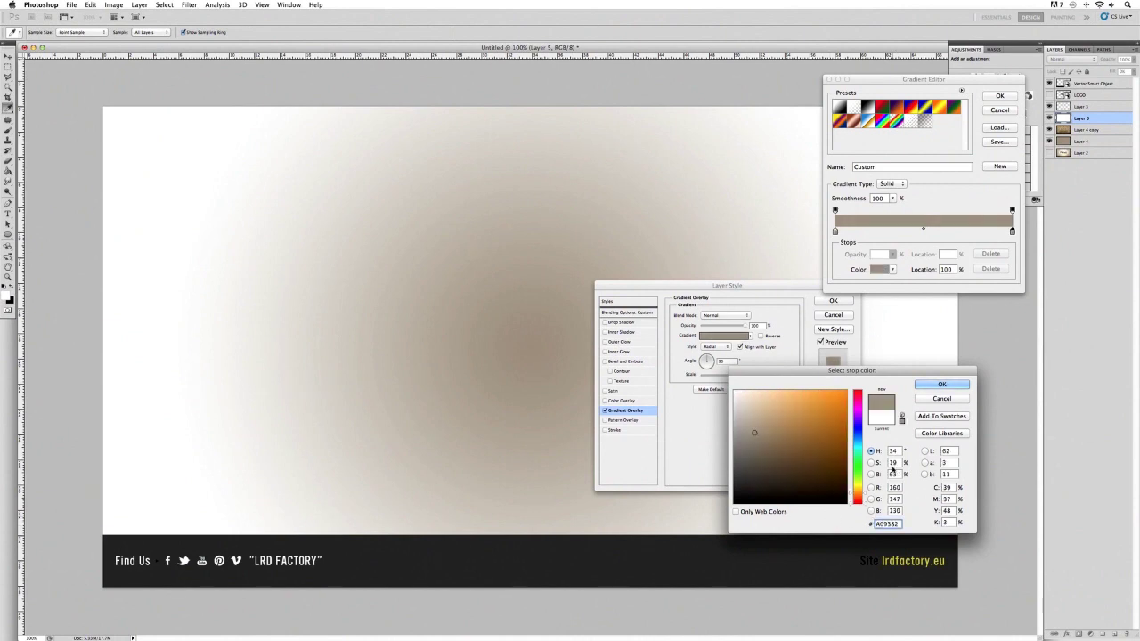
click(935, 385)
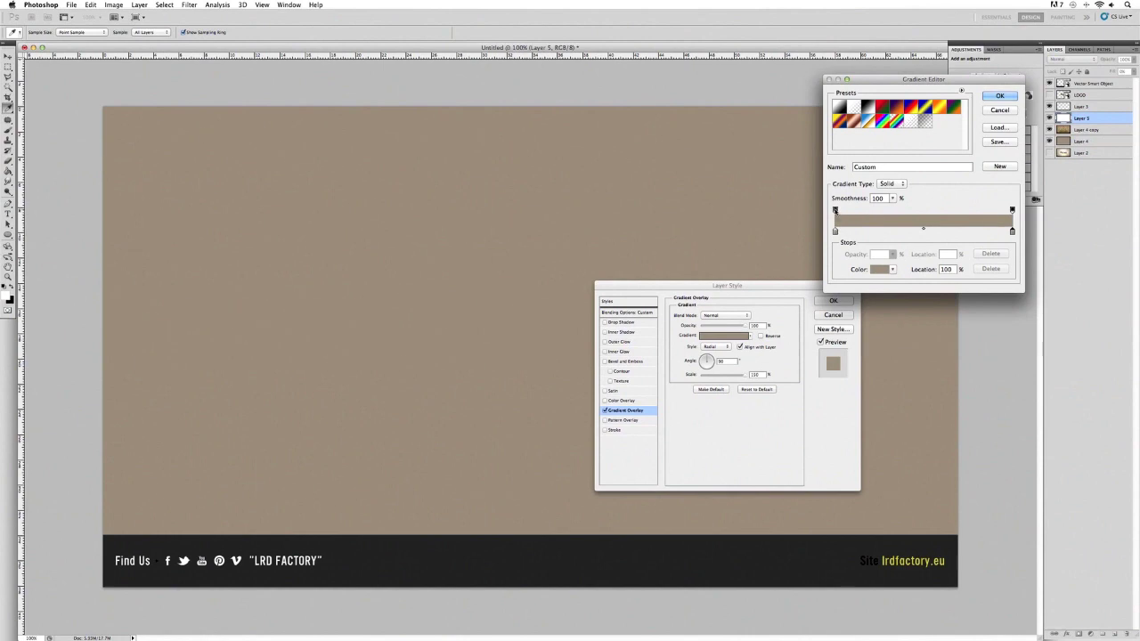
Lower the gradient's starting opacity stop to 0% and accept the edited gradient.
click(836, 210)
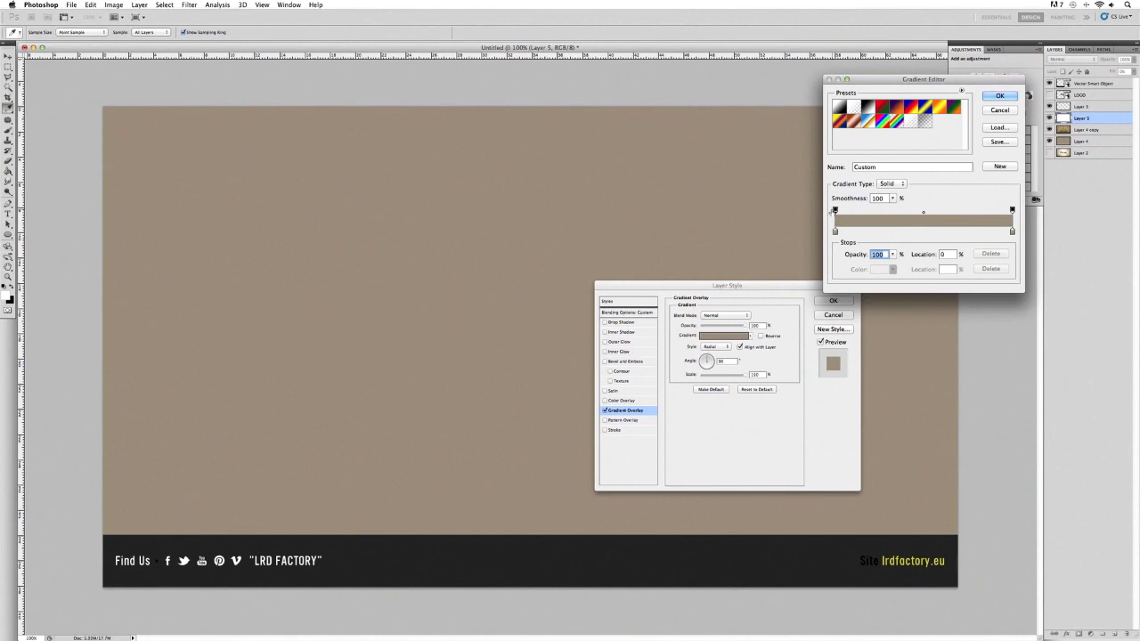
click(892, 255)
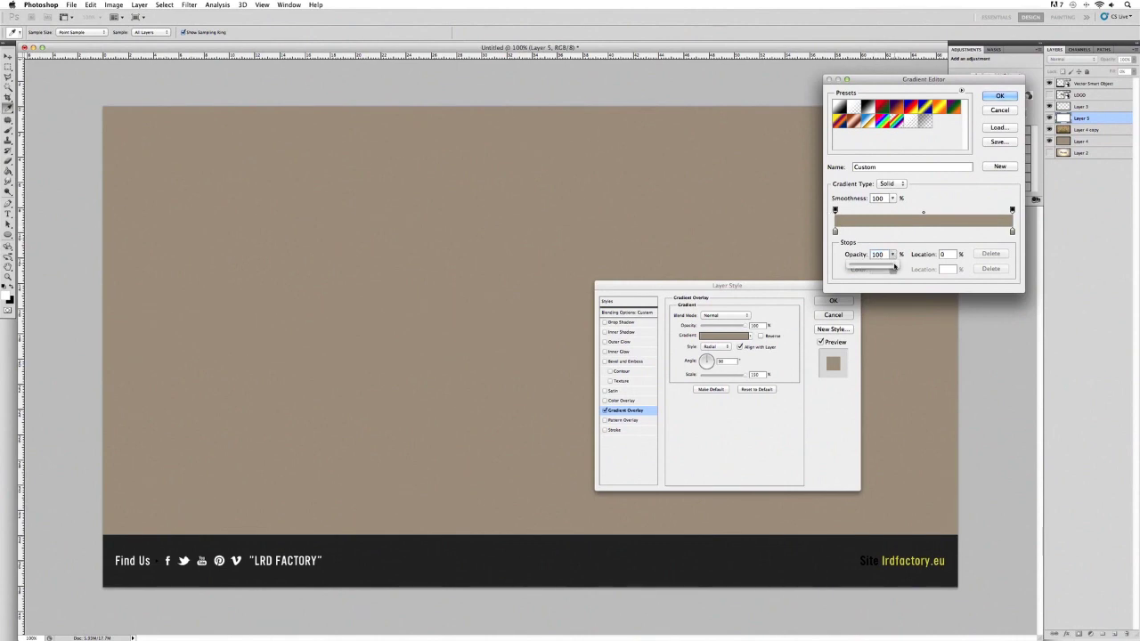
drag(894, 265, 836, 265)
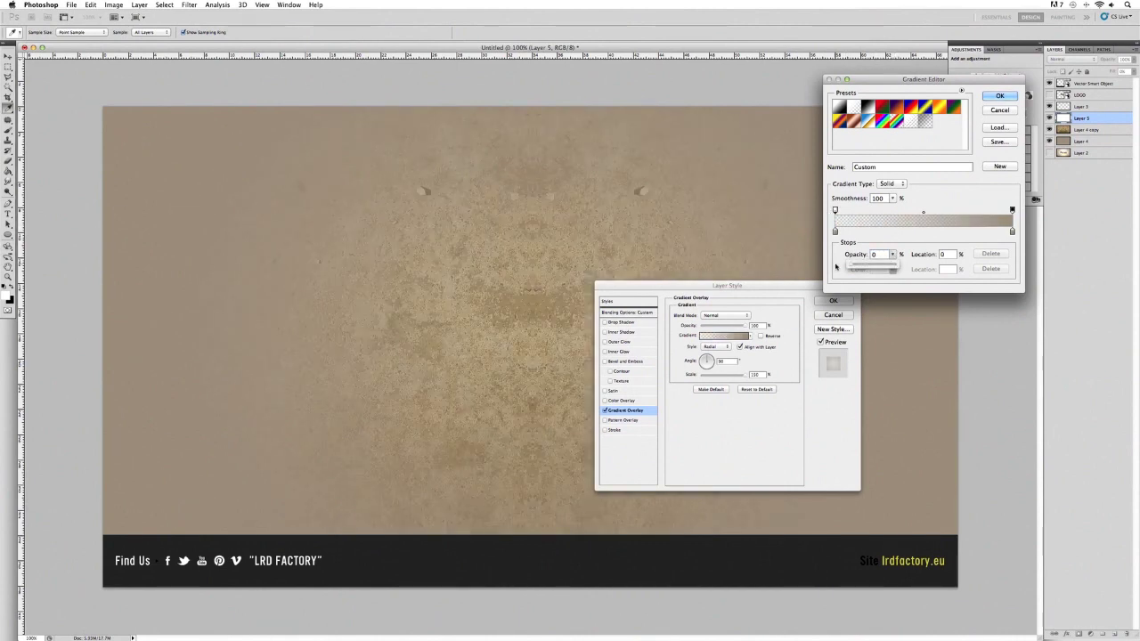
click(998, 97)
Reverse the overlay gradient, set its blend mode to Linear Dodge (Add), and apply the layer style.
drag(771, 290, 756, 263)
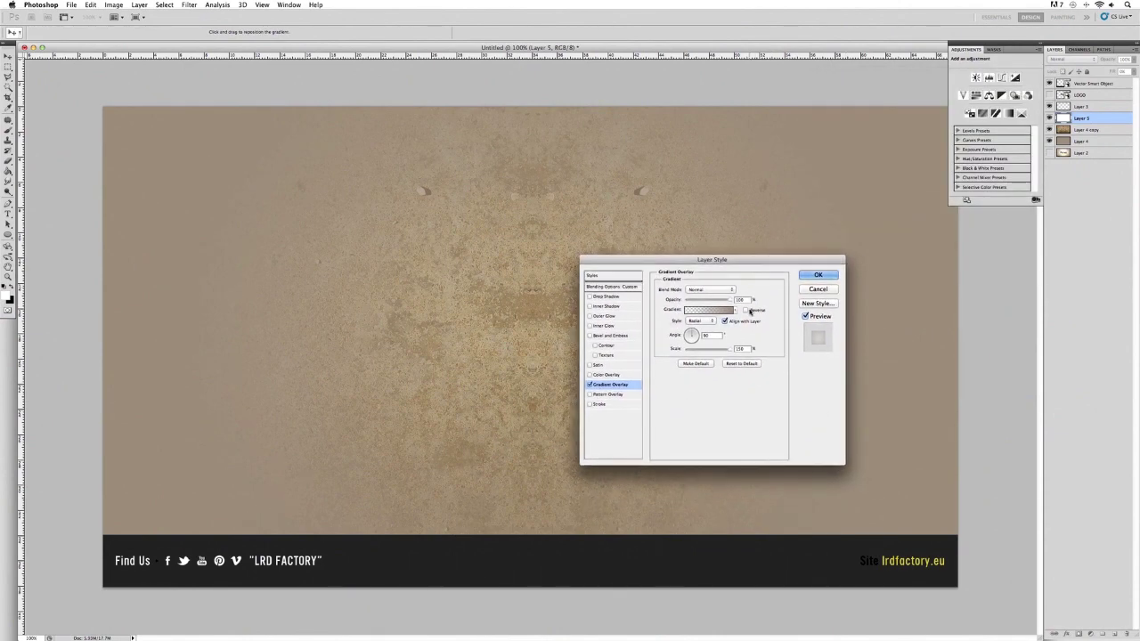
click(745, 310)
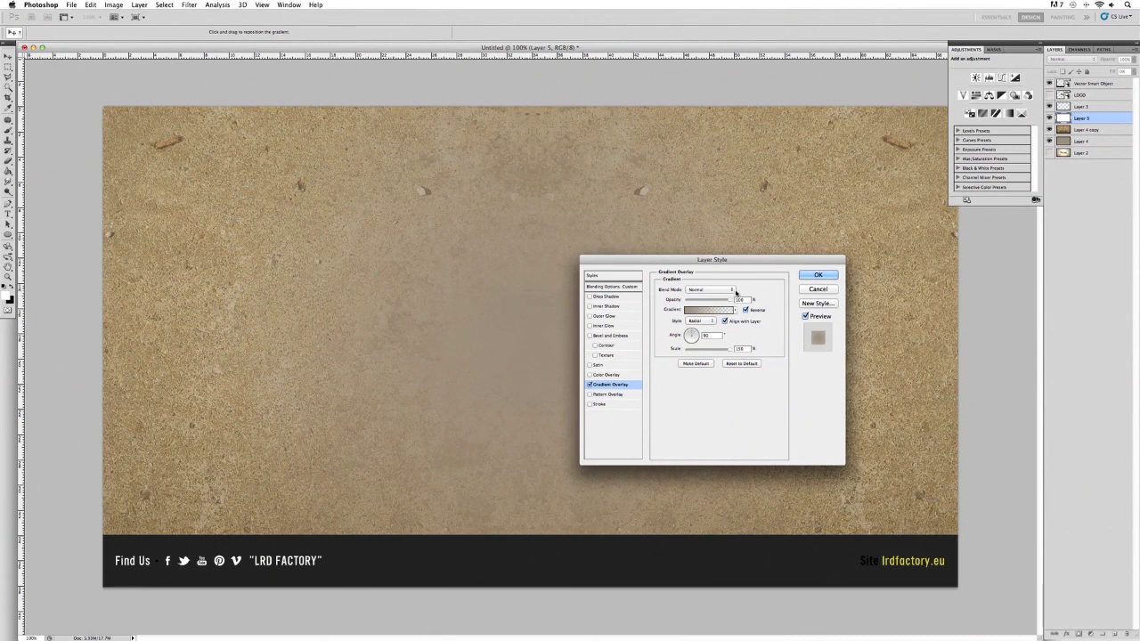
click(733, 290)
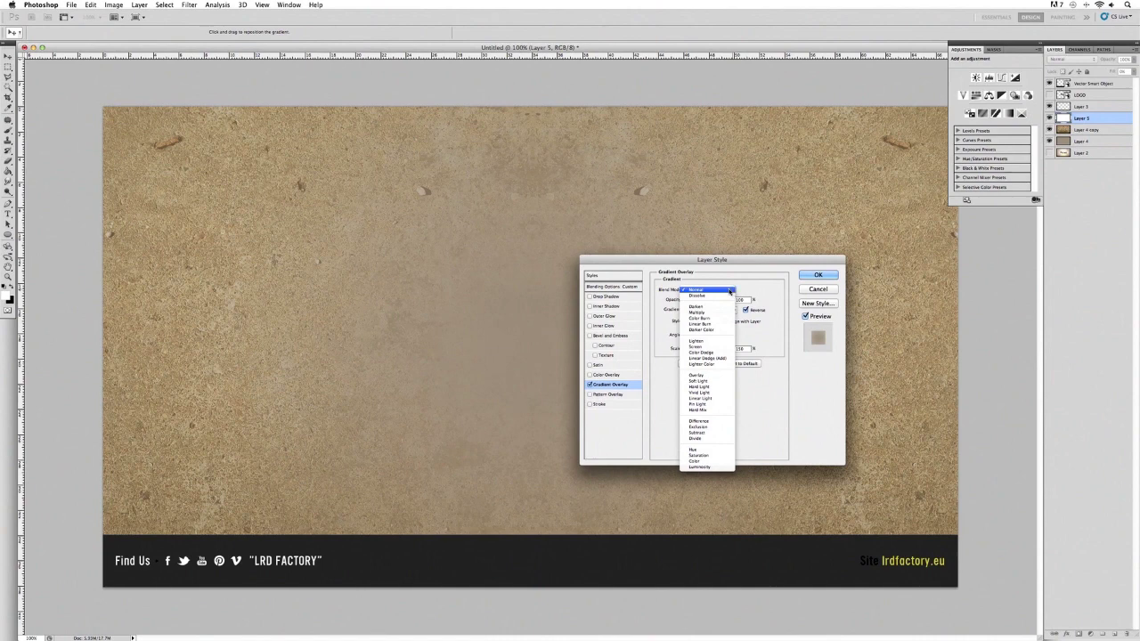
click(716, 360)
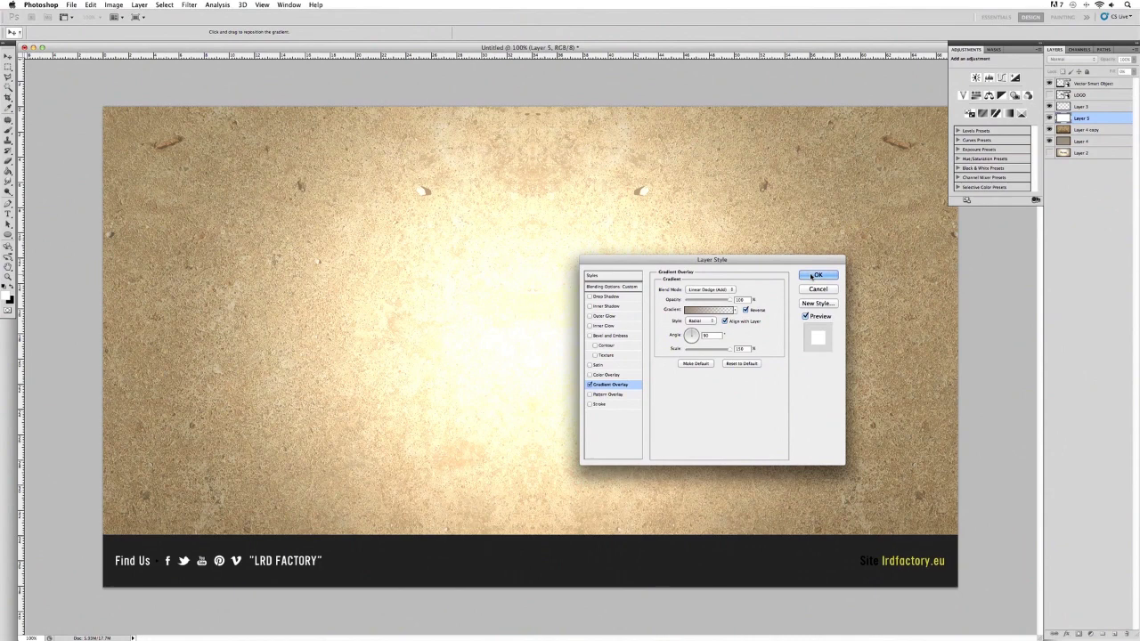
click(814, 275)
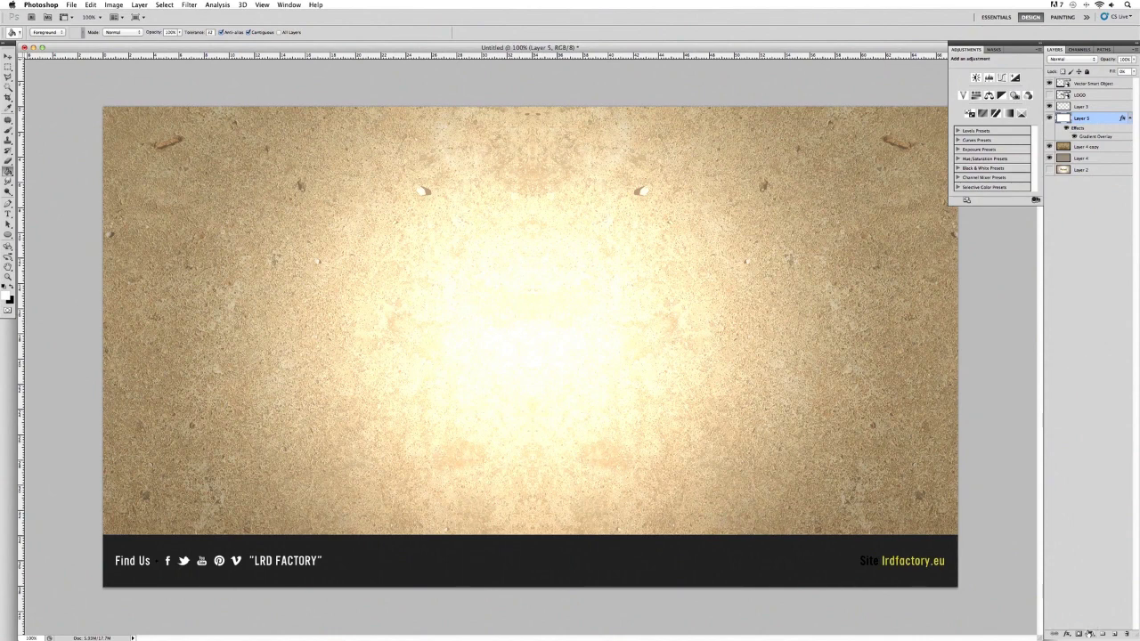
Add a Curves adjustment layer and choose its Blue channel for editing.
click(1094, 583)
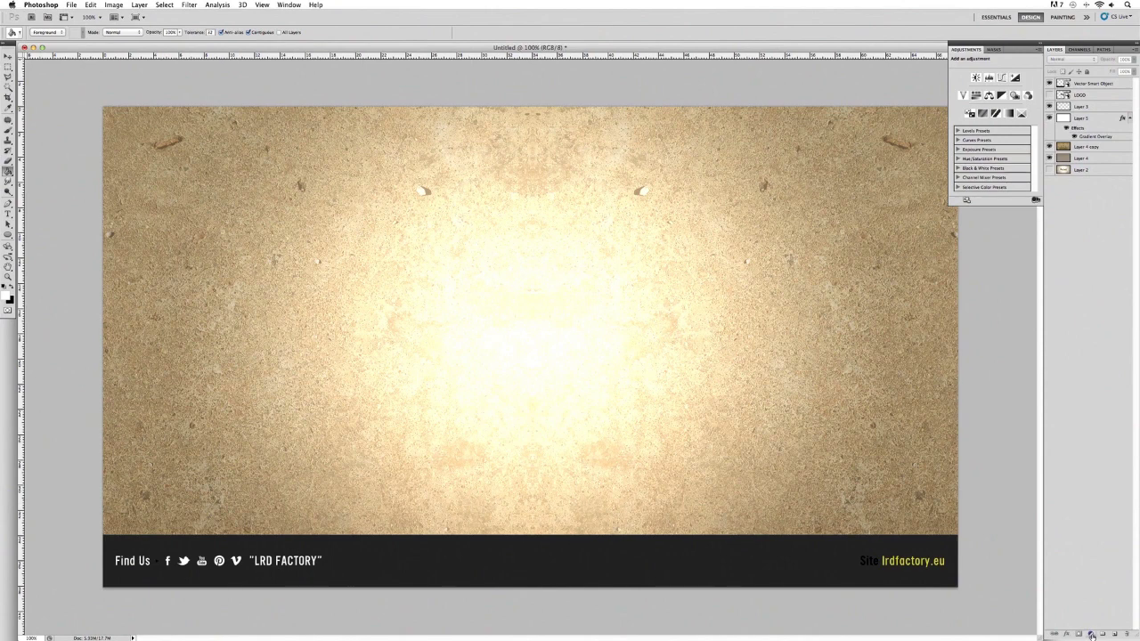
click(1092, 634)
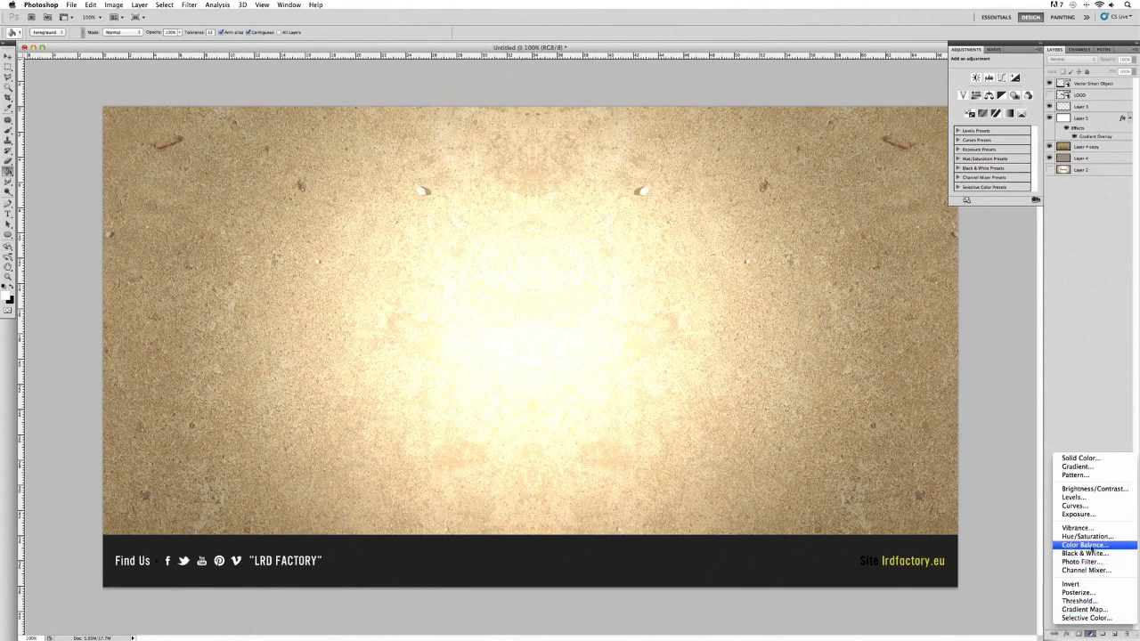
click(1088, 507)
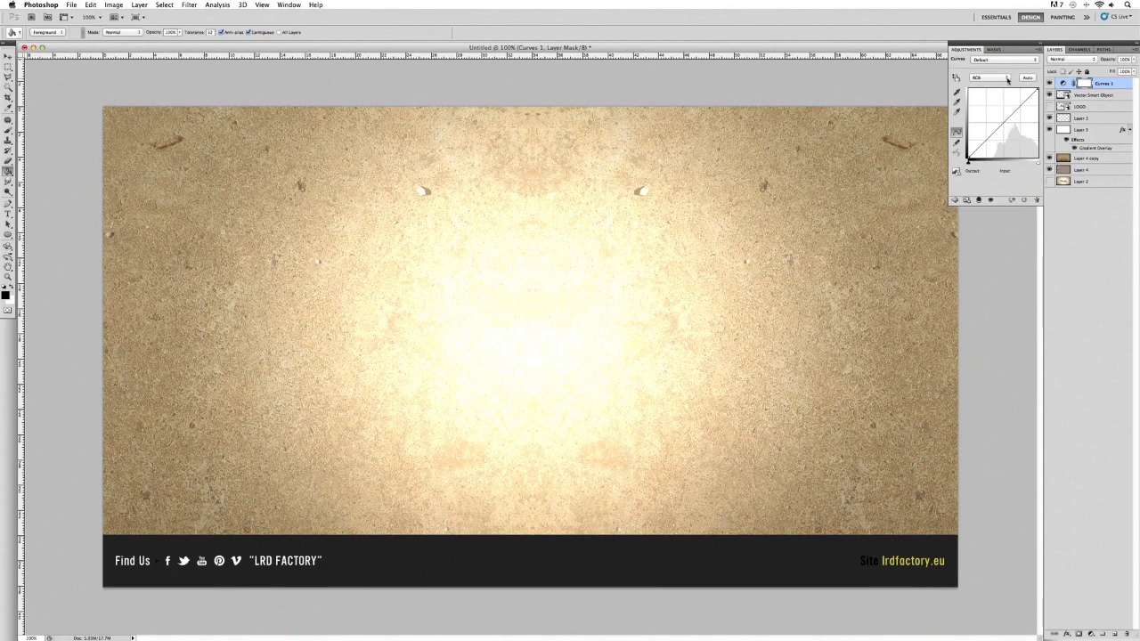
click(1008, 79)
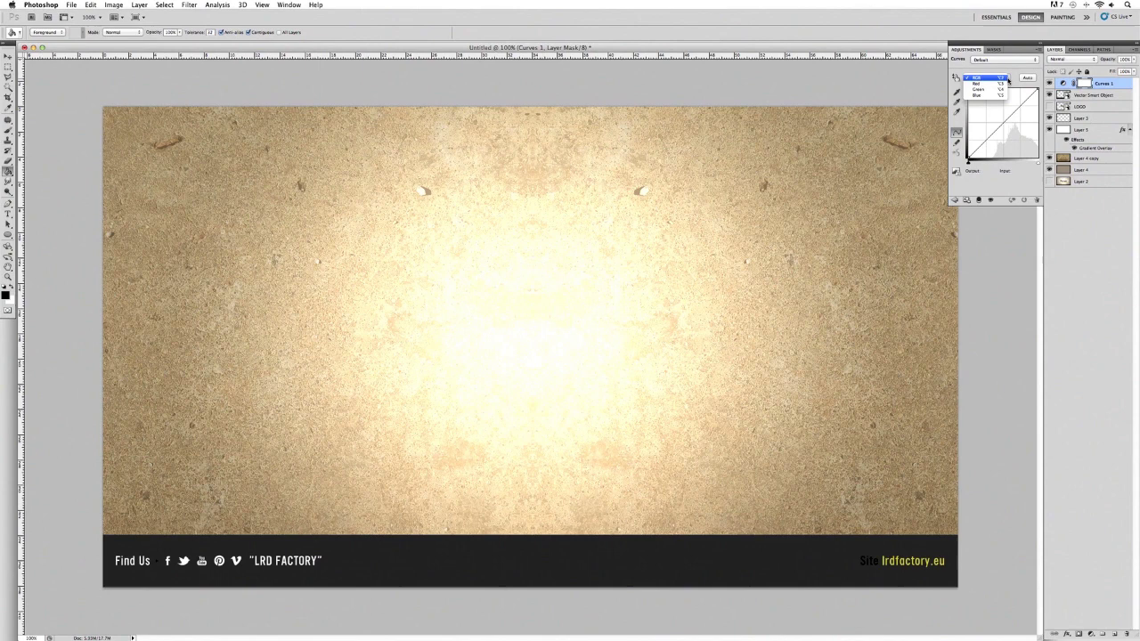
click(990, 96)
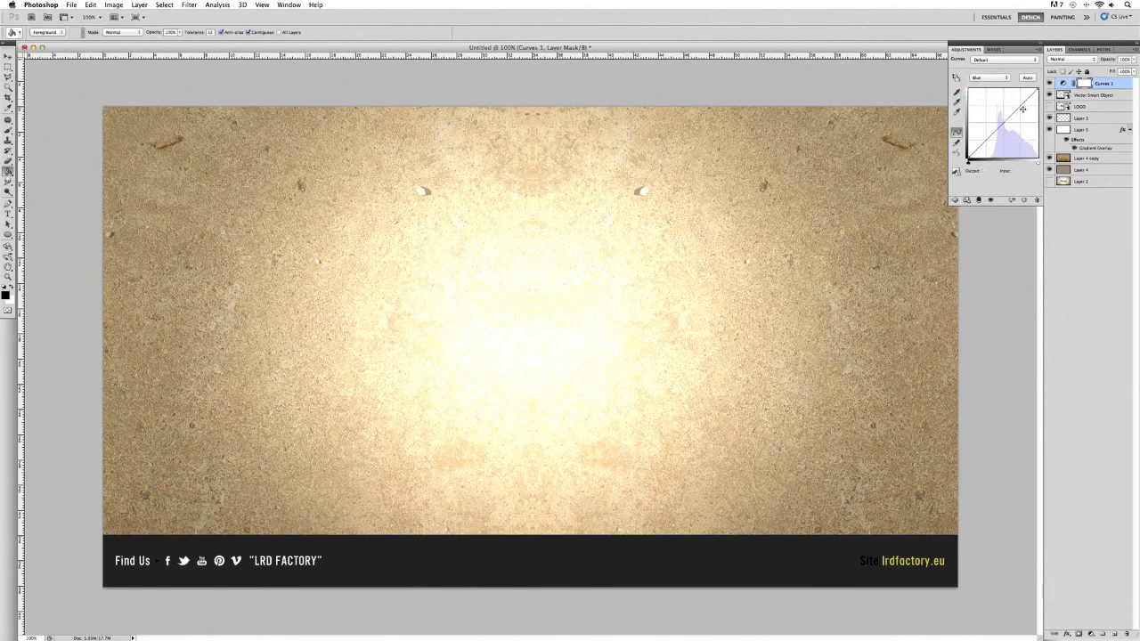
Place three evenly spaced points along the Blue curve and raise the middle one slightly.
drag(1022, 109, 1044, 89)
click(986, 139)
click(1003, 121)
click(1020, 105)
click(986, 170)
drag(1004, 122, 1003, 119)
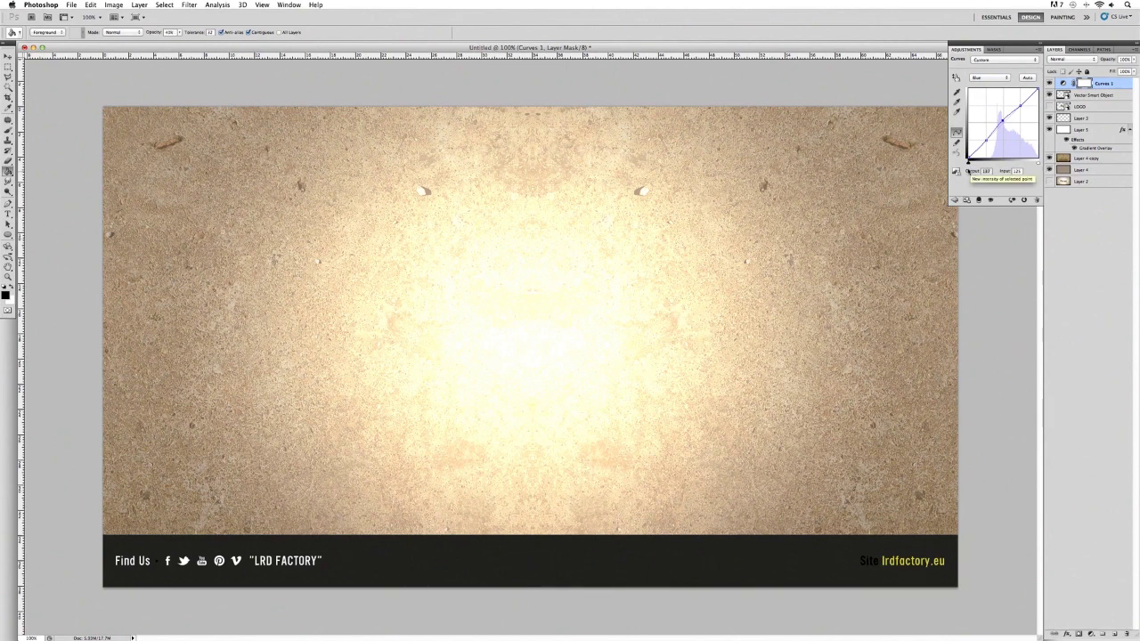
key(Tab)
click(998, 173)
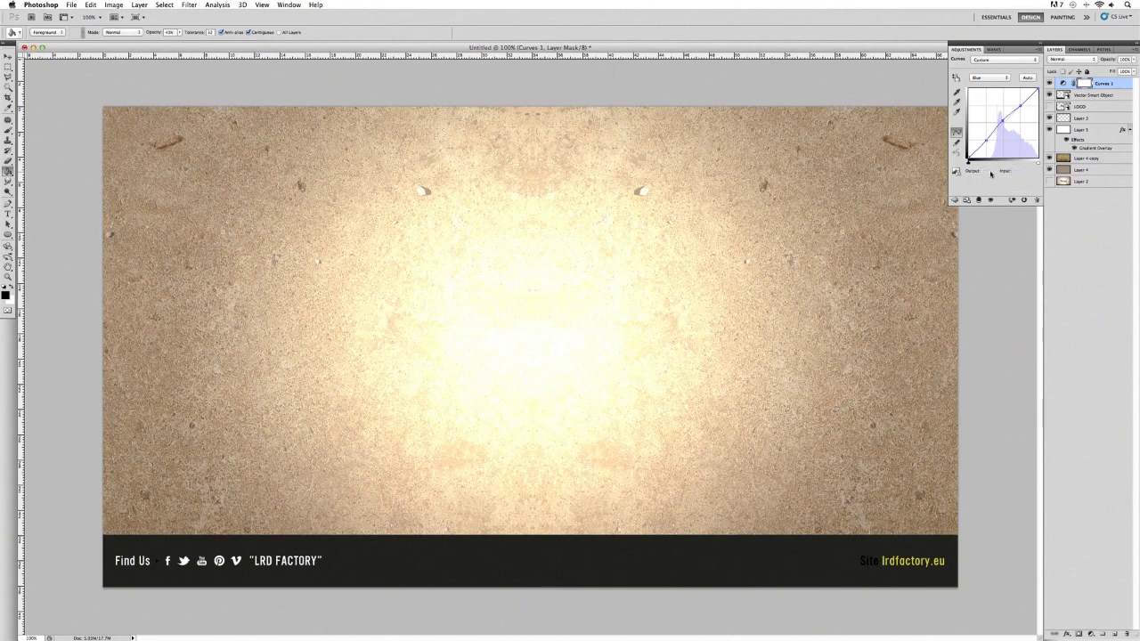
Set the Blue curve's middle point to output 145 and input 130, and move the Curves layer directly above Layer 5.
click(986, 170)
text(145)
key(Tab)
text(130)
drag(1105, 85, 1093, 117)
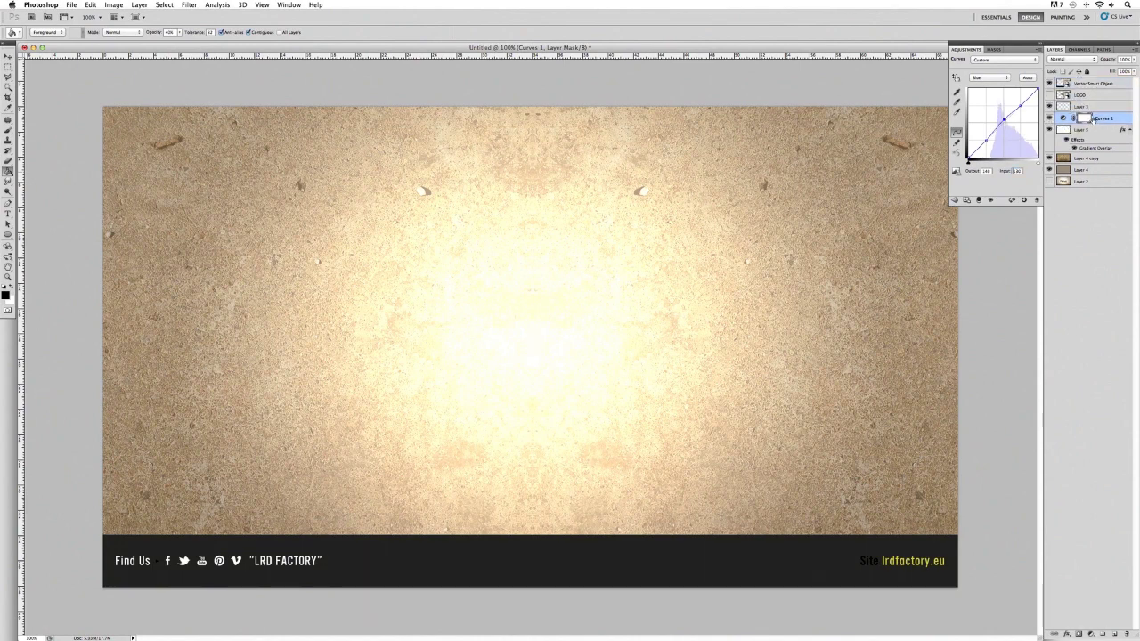
click(1051, 170)
Add a Brightness/Contrast adjustment layer above the Curves layer with brightness about 13 and contrast about 56.
mouse_move(1069, 634)
click(1090, 635)
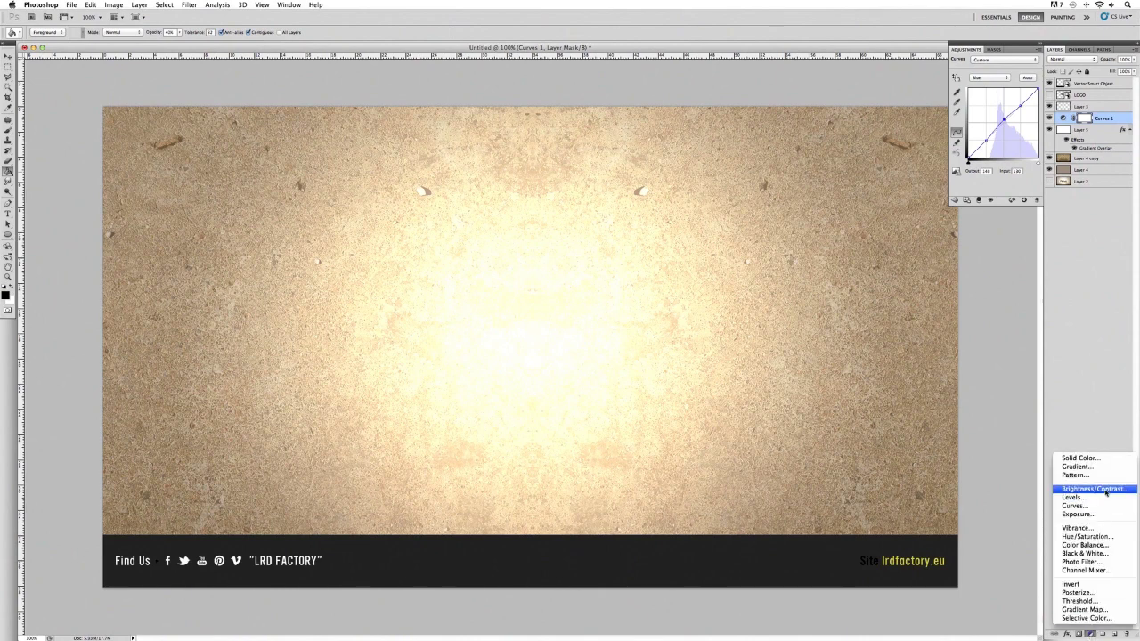
click(1106, 492)
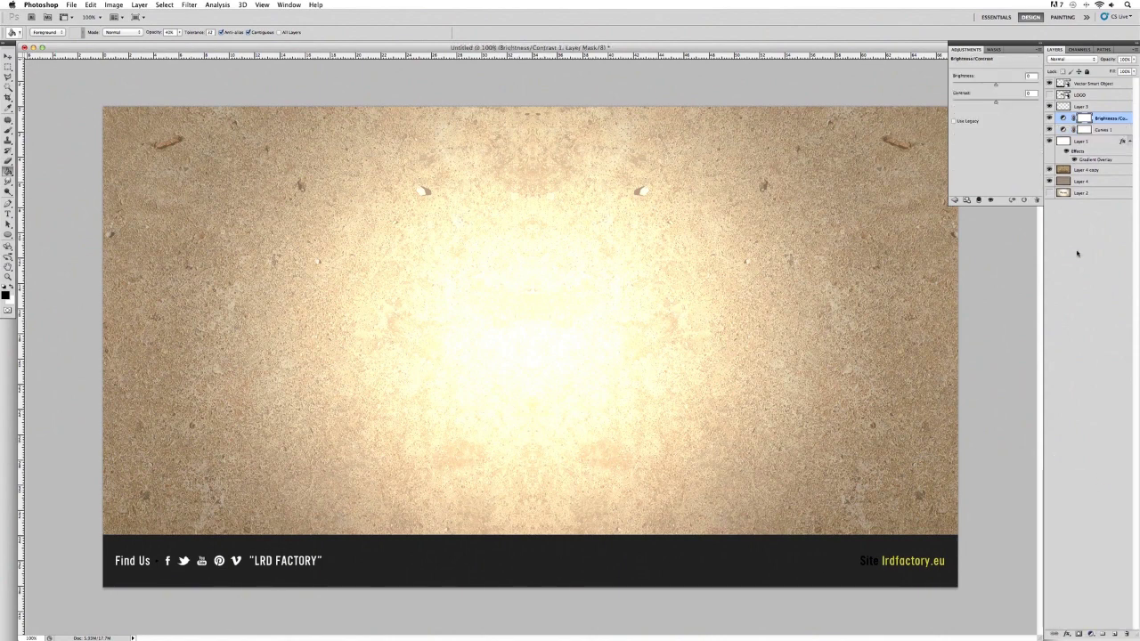
click(1030, 77)
key(shift+Up)
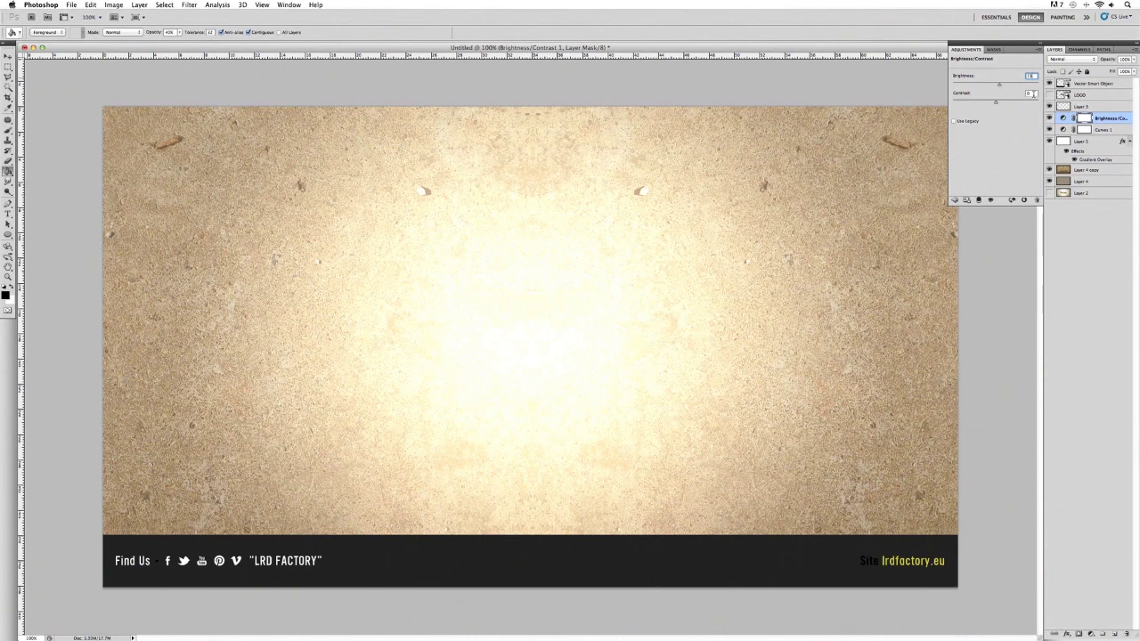
click(1032, 94)
click(1019, 100)
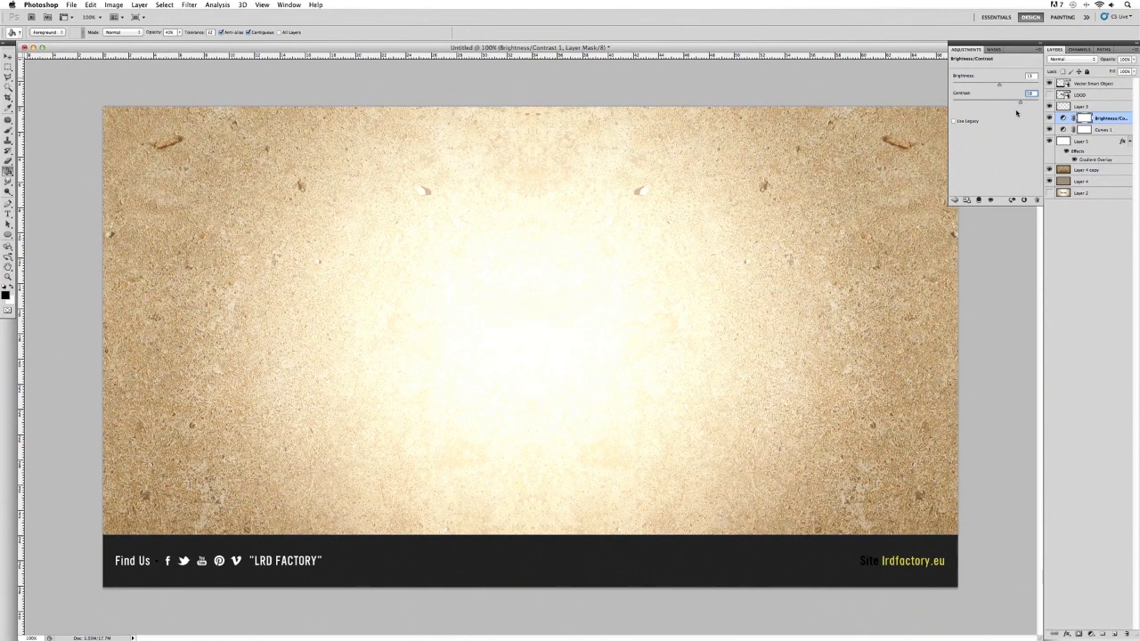
click(1107, 118)
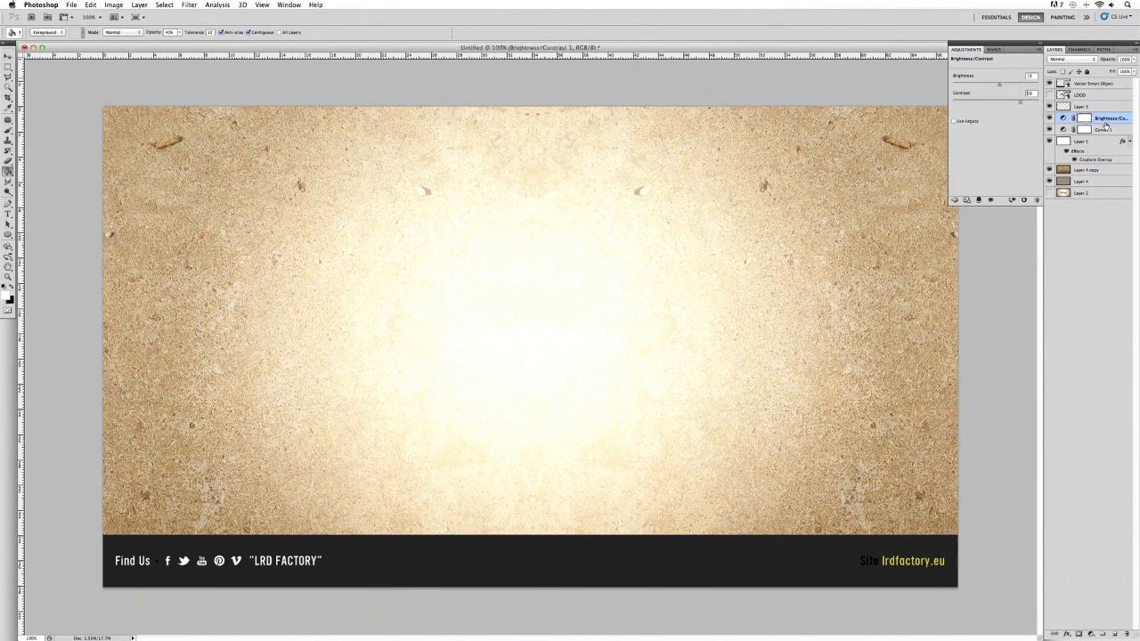
click(1096, 241)
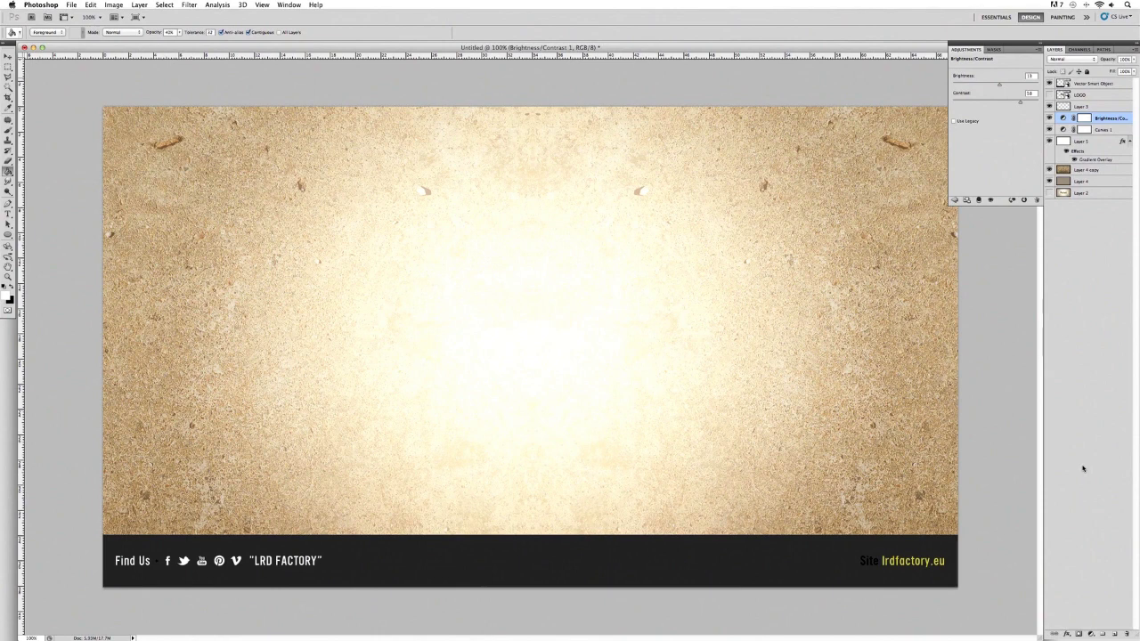
Add a reversed black-to-white Gradient Map adjustment layer and set its blend mode to Luminosity.
click(1091, 634)
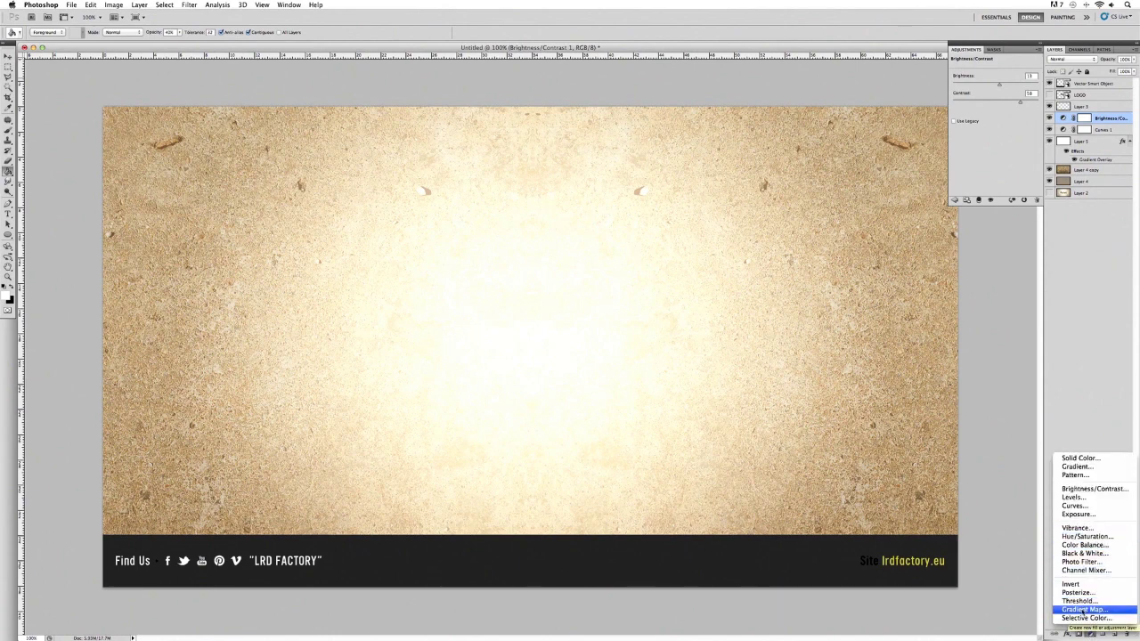
click(1083, 611)
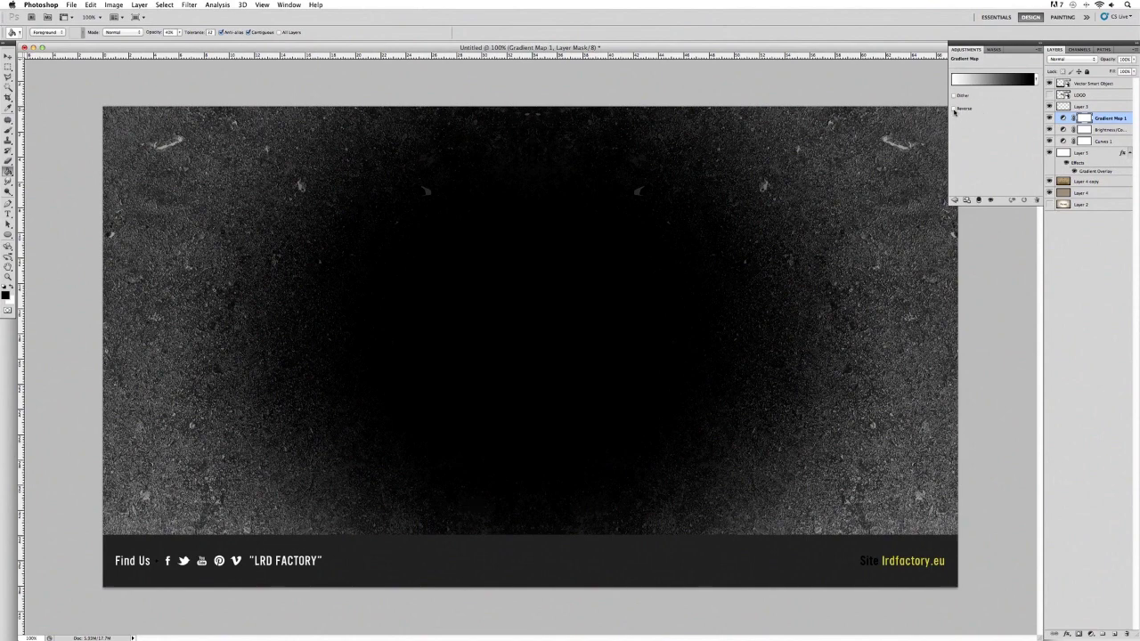
click(954, 109)
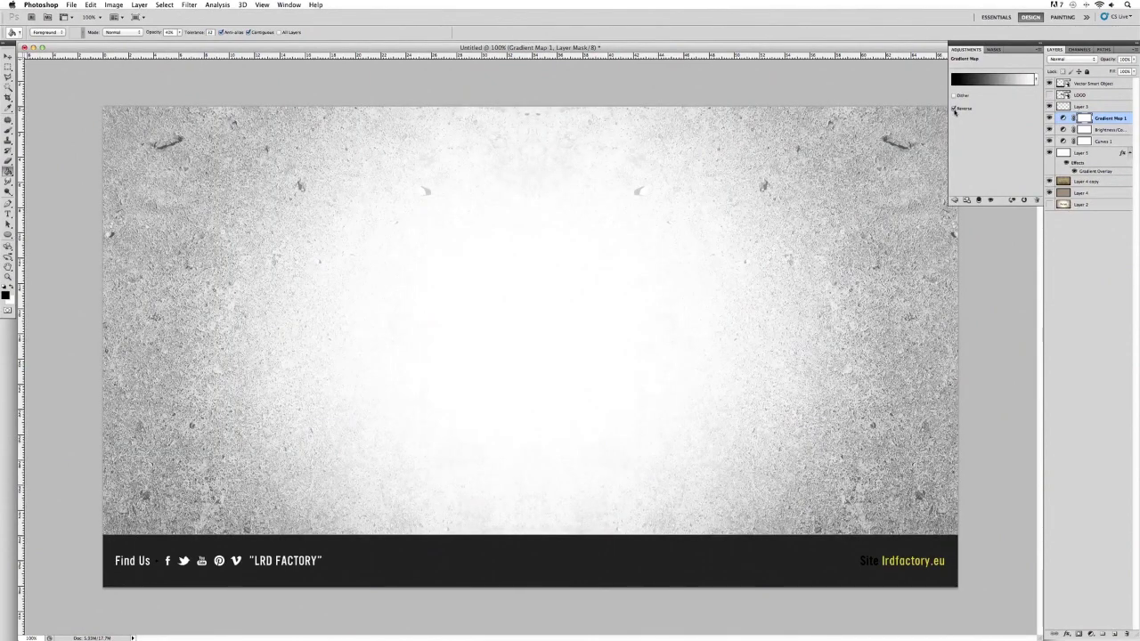
click(1096, 60)
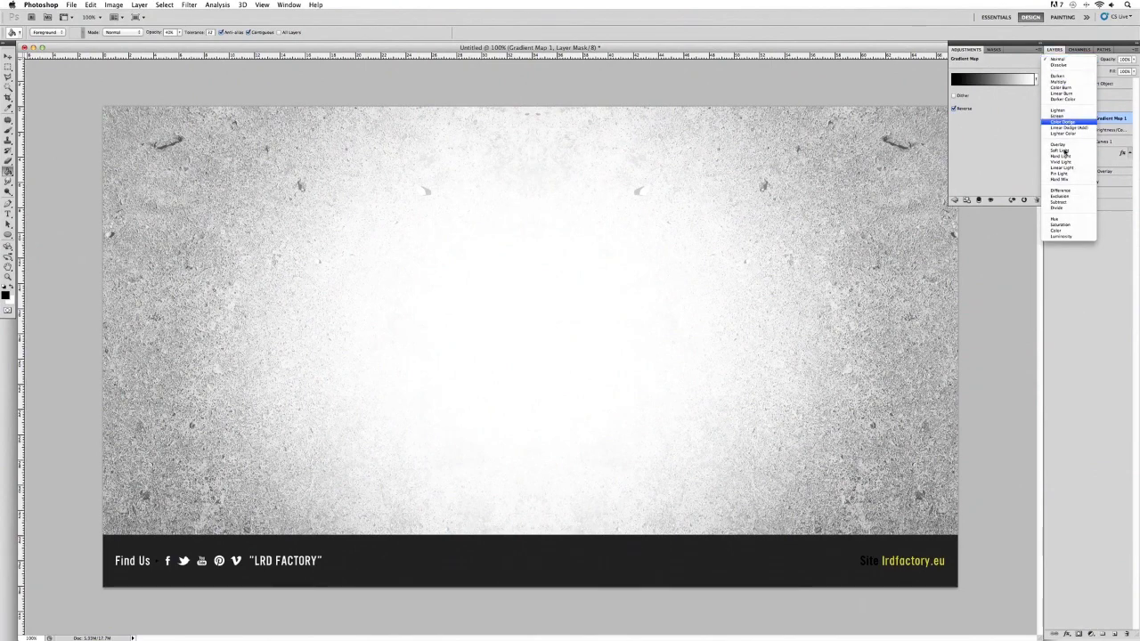
click(1065, 237)
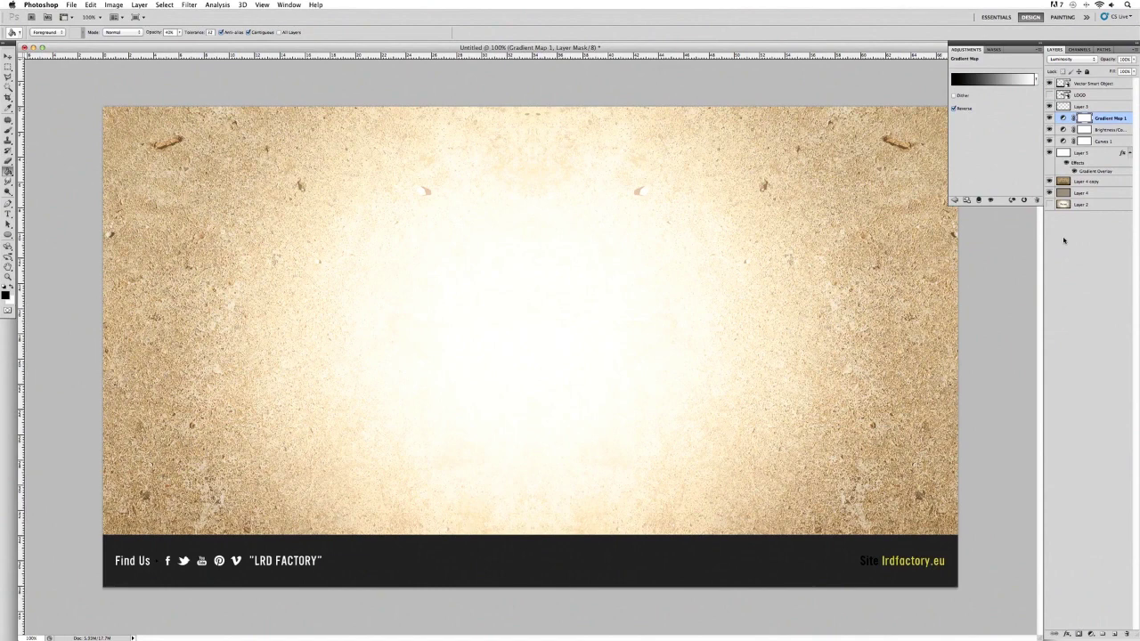
Add a Hue/Saturation adjustment layer above the Gradient Map and lower the saturation to about -42.
click(1090, 634)
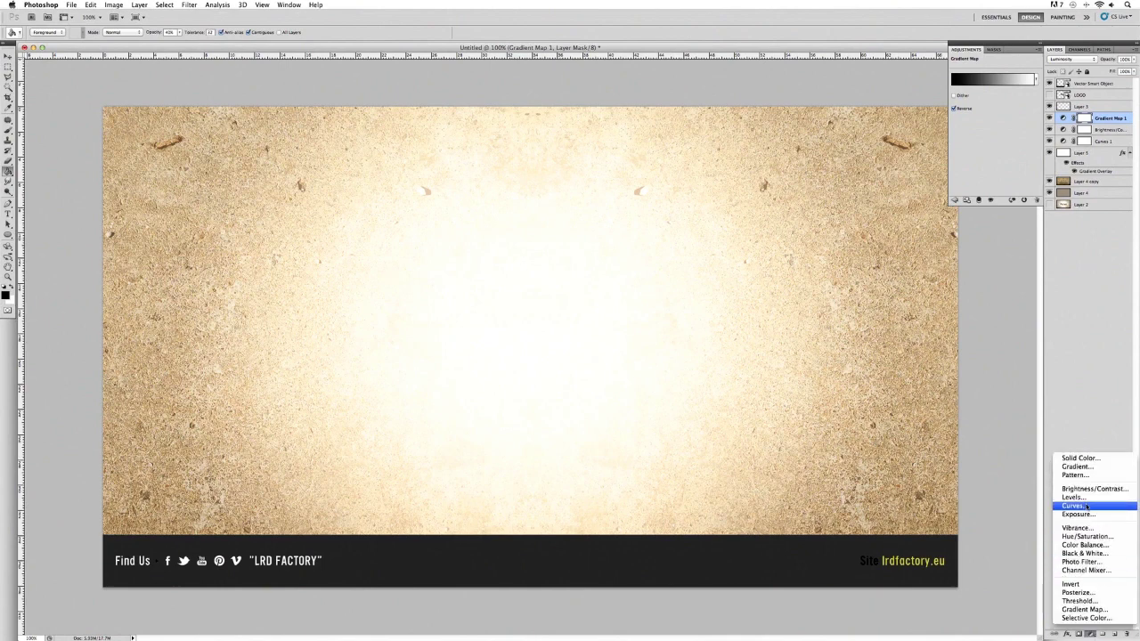
click(1093, 539)
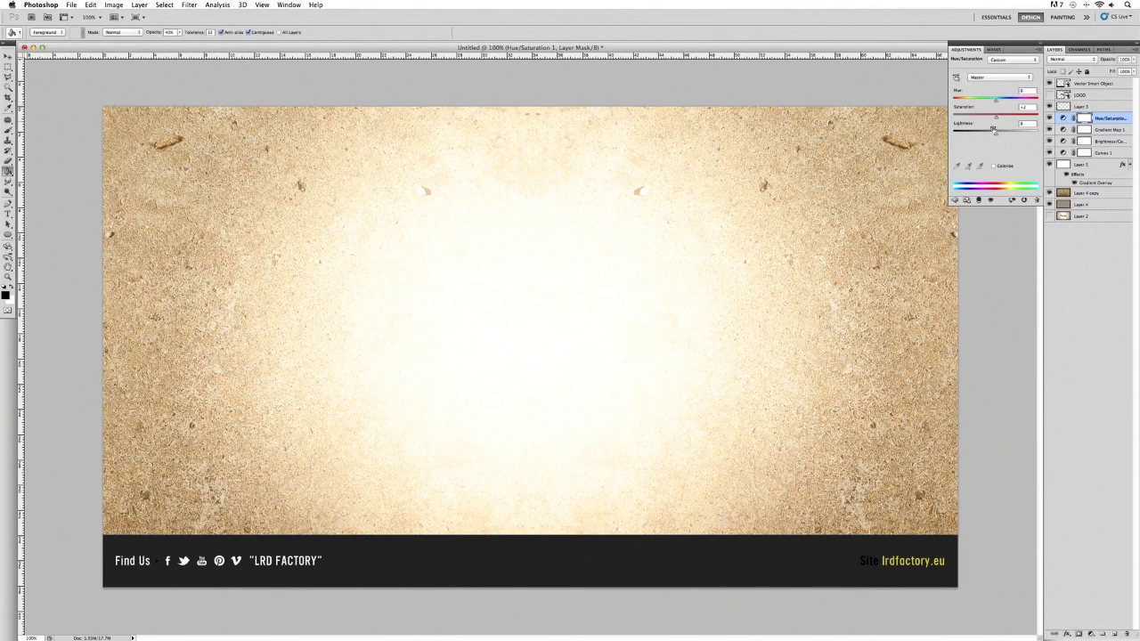
mouse_move(997, 118)
mouse_down()
mouse_move(1010, 120)
mouse_move(987, 119)
mouse_up()
click(1024, 107)
key(shift+Down)
key(shift+Down)
key(Return)
Show the LOGO layer and group the four adjustment layers from Hue/Saturation down to Curves.
click(1049, 95)
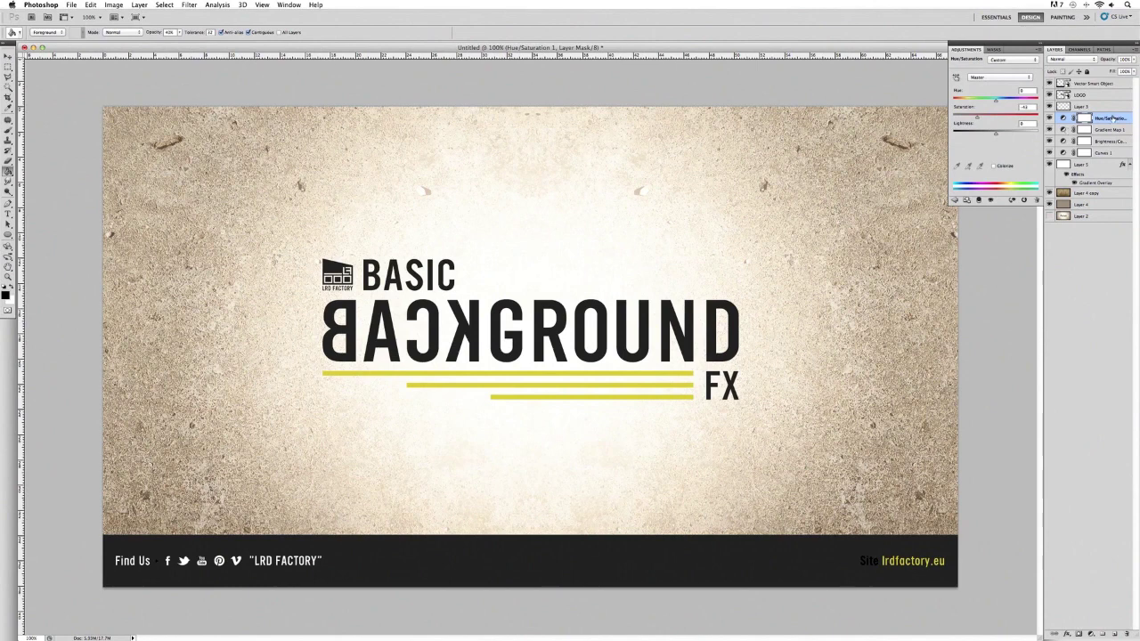
click(1114, 119)
shift+click(1104, 154)
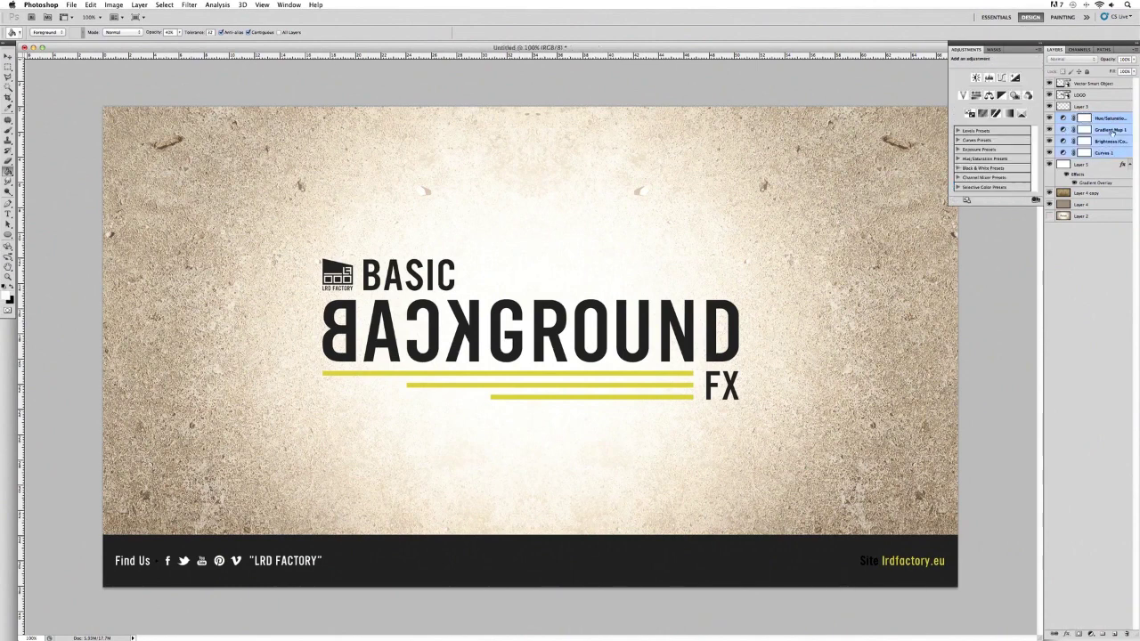
click(1111, 114)
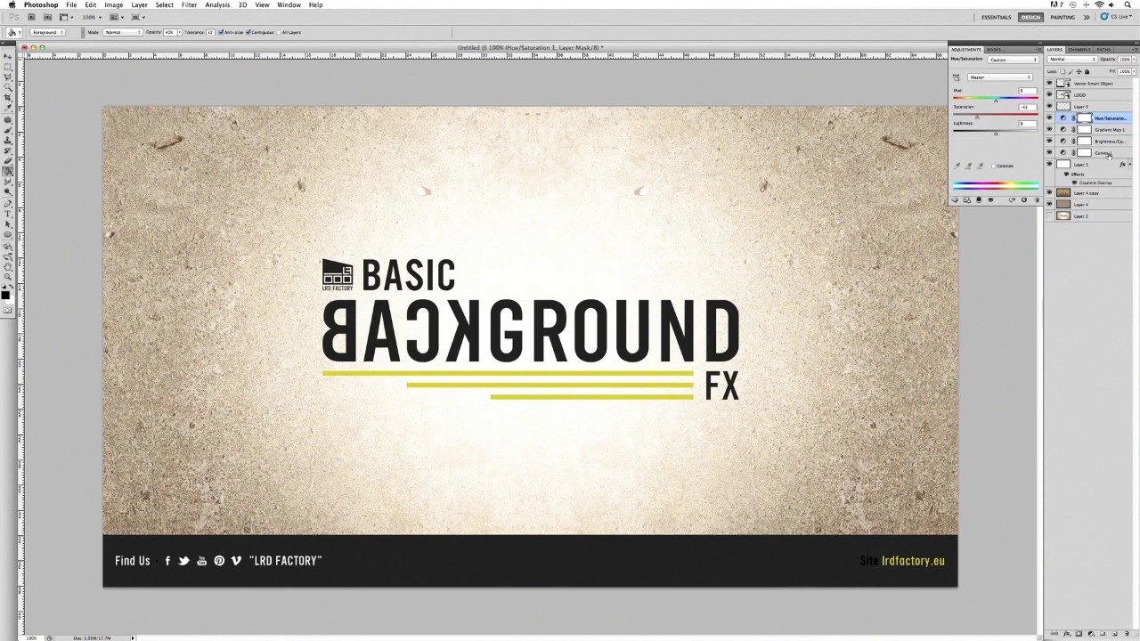
shift+click(1108, 155)
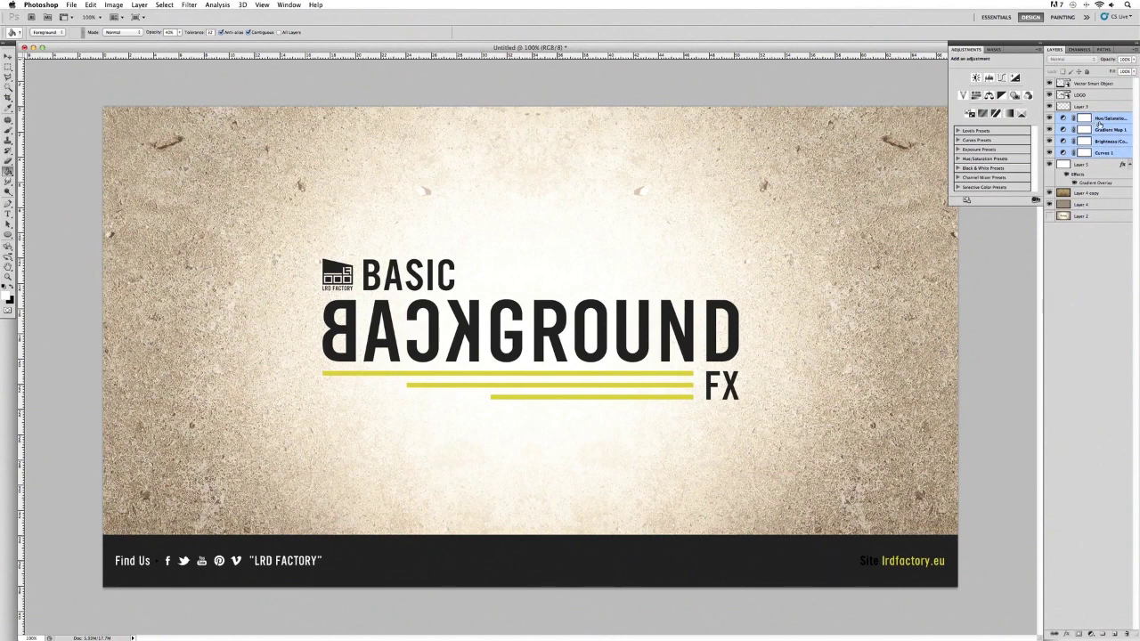
click(1103, 121)
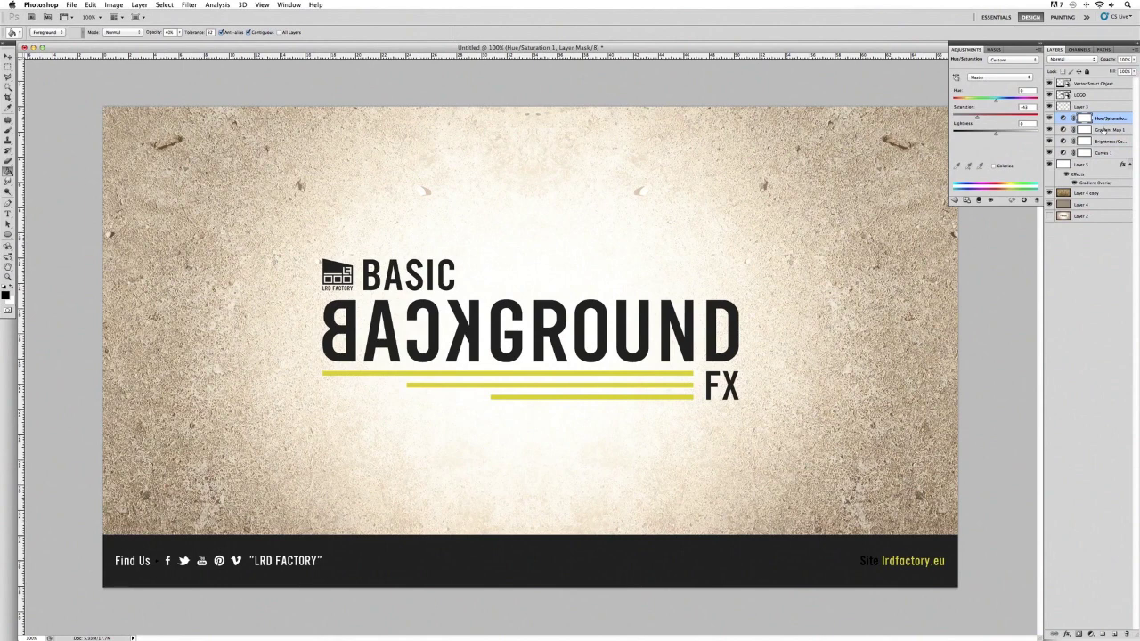
shift+click(1105, 130)
shift+click(1104, 153)
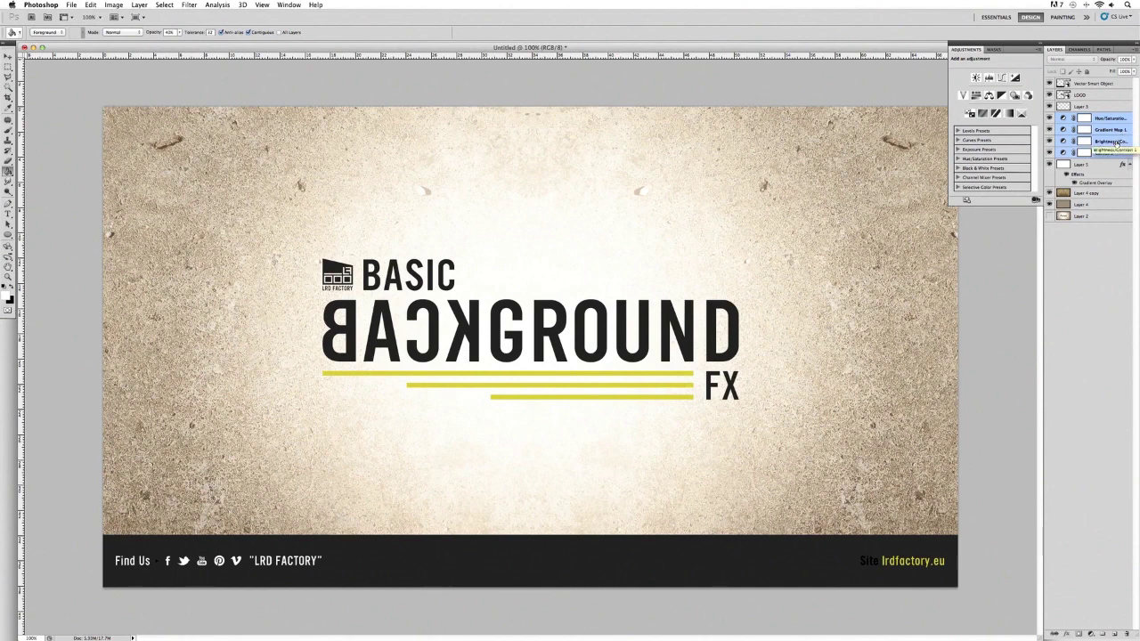
key(super+g)
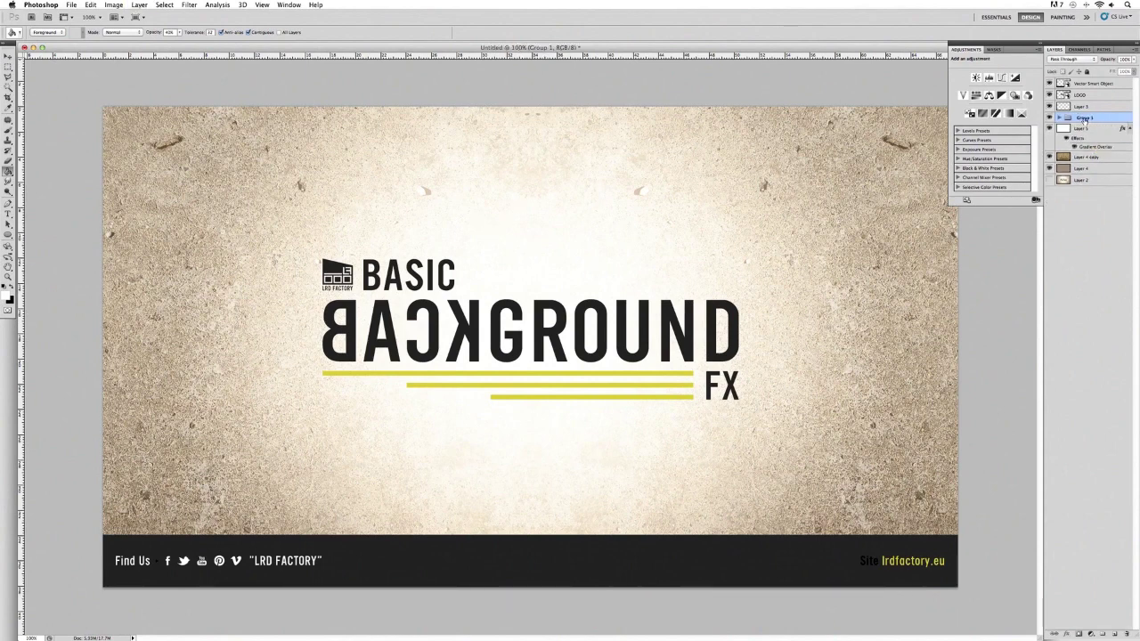
Hide the group containing the adjustment layers.
double_click(1081, 118)
key(Return)
click(1050, 119)
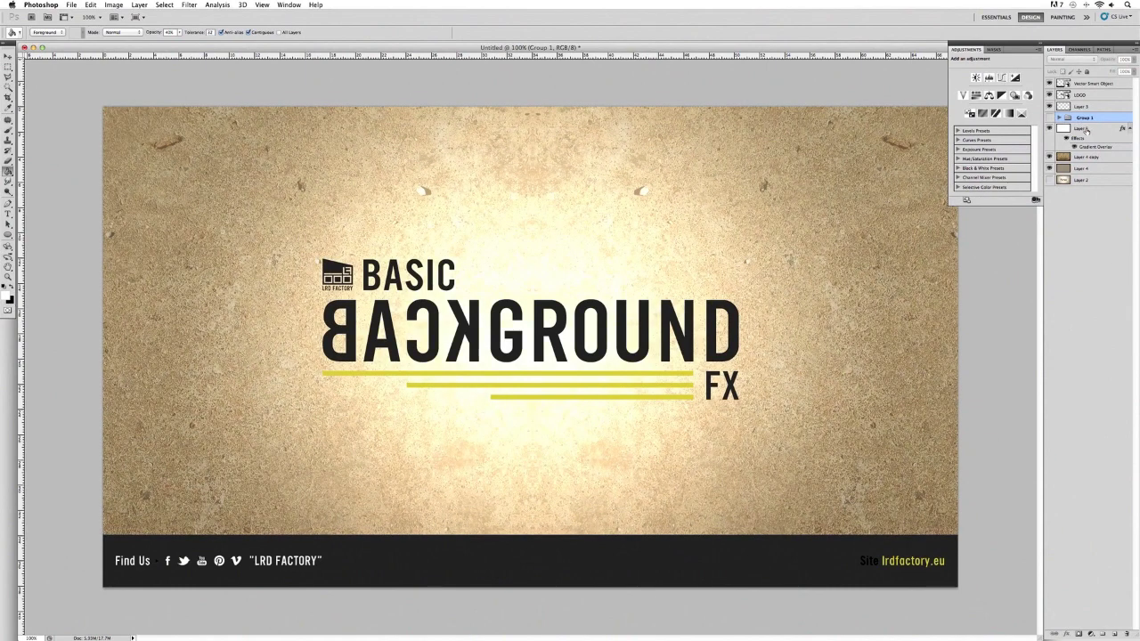
Collapse Layer 5's effects list and raise the opacity of Layer 4 copy to 100%.
click(1129, 131)
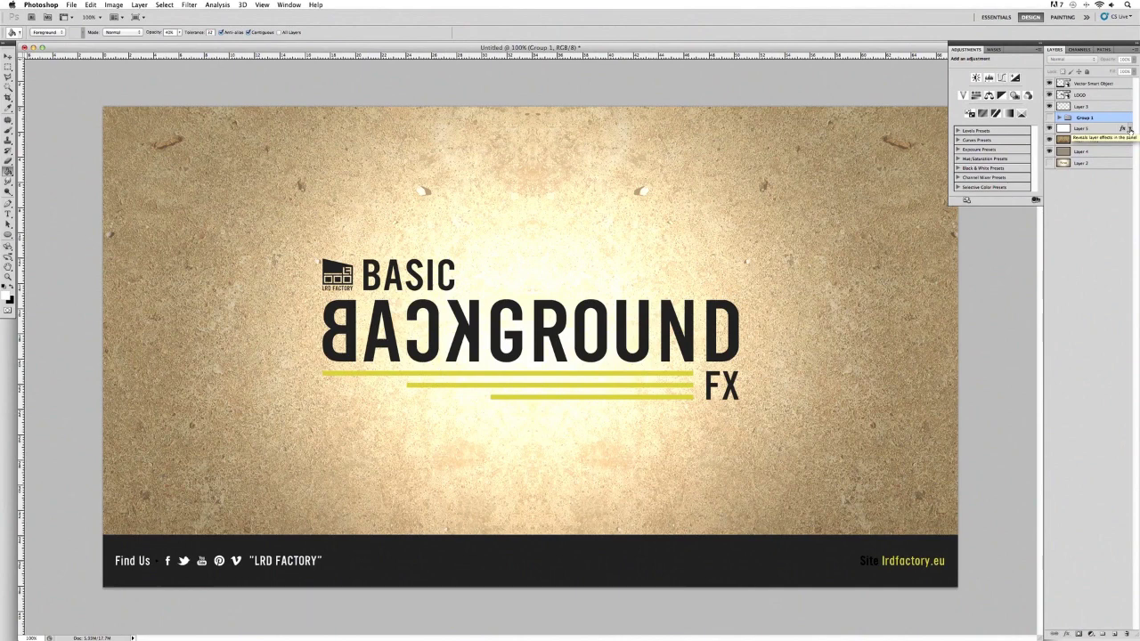
click(1103, 142)
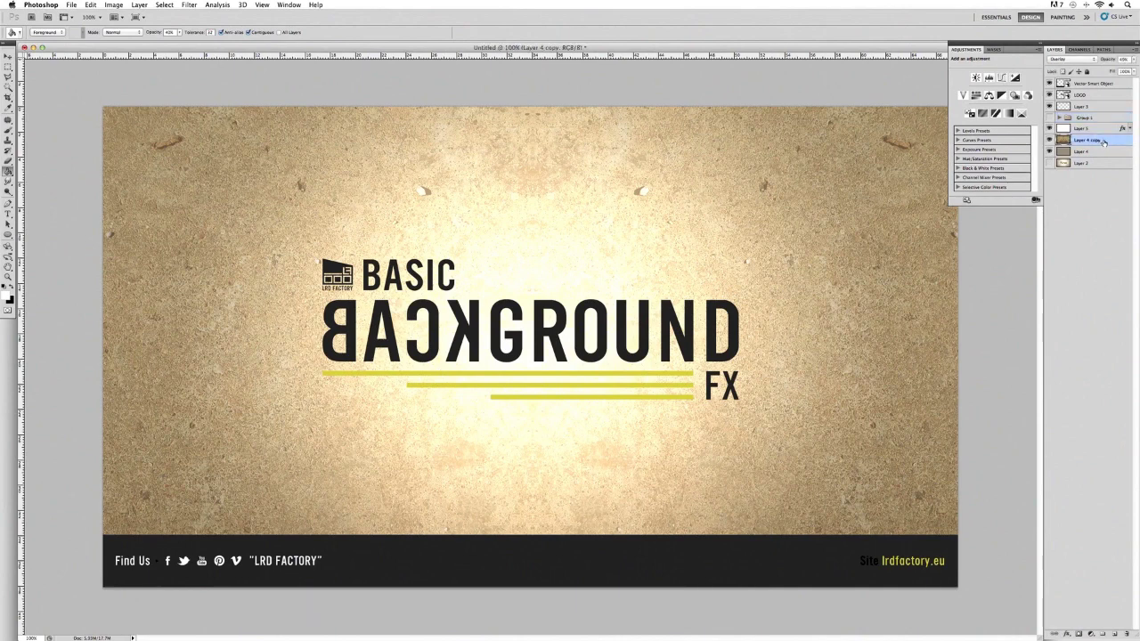
click(1134, 61)
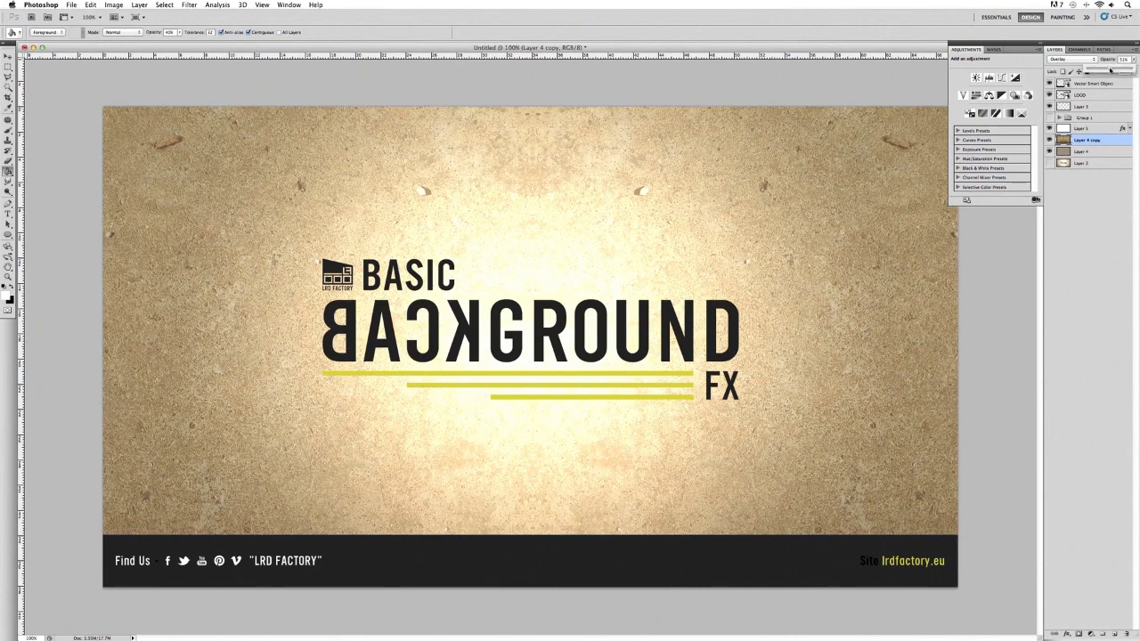
drag(1088, 71, 1137, 80)
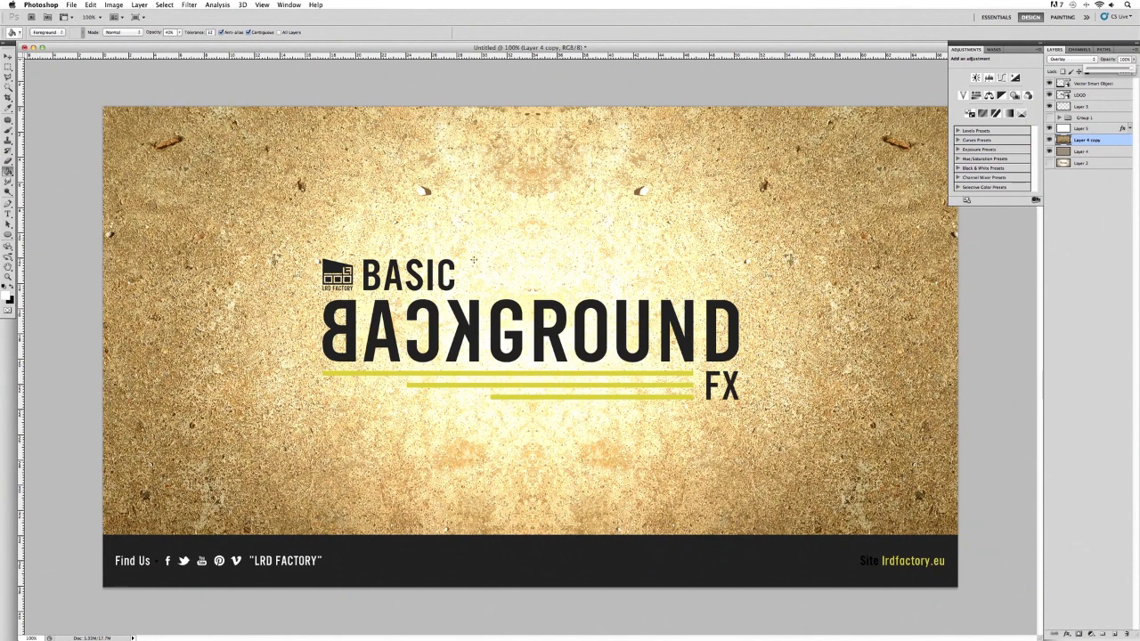
Add a Gradient Map adjustment layer directly above Layer 5.
click(1085, 130)
click(1085, 130)
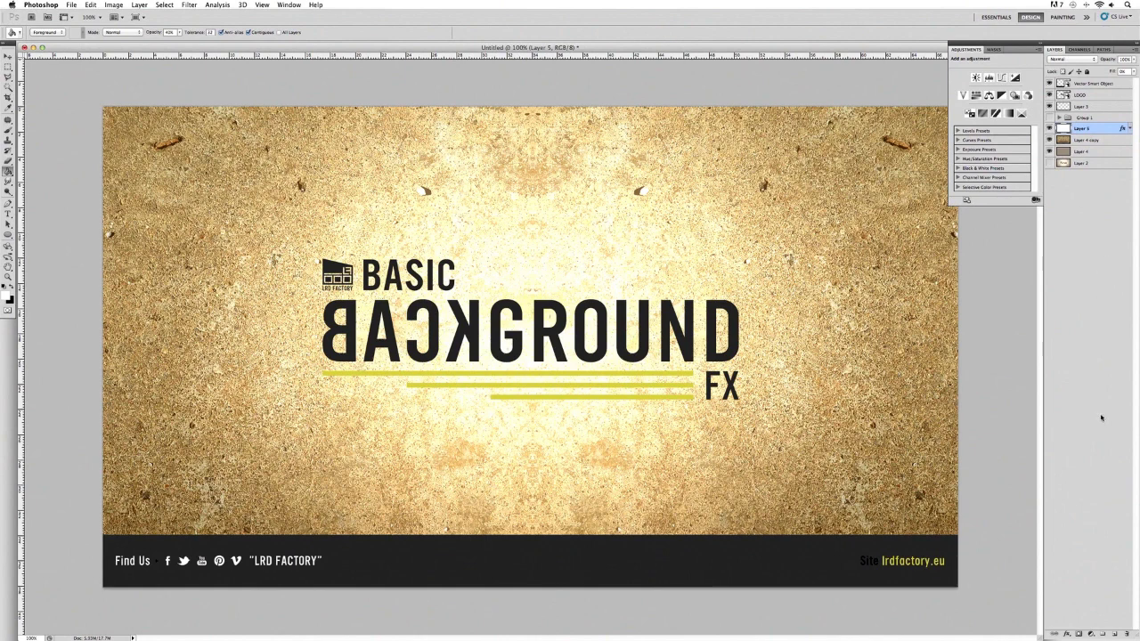
click(1090, 635)
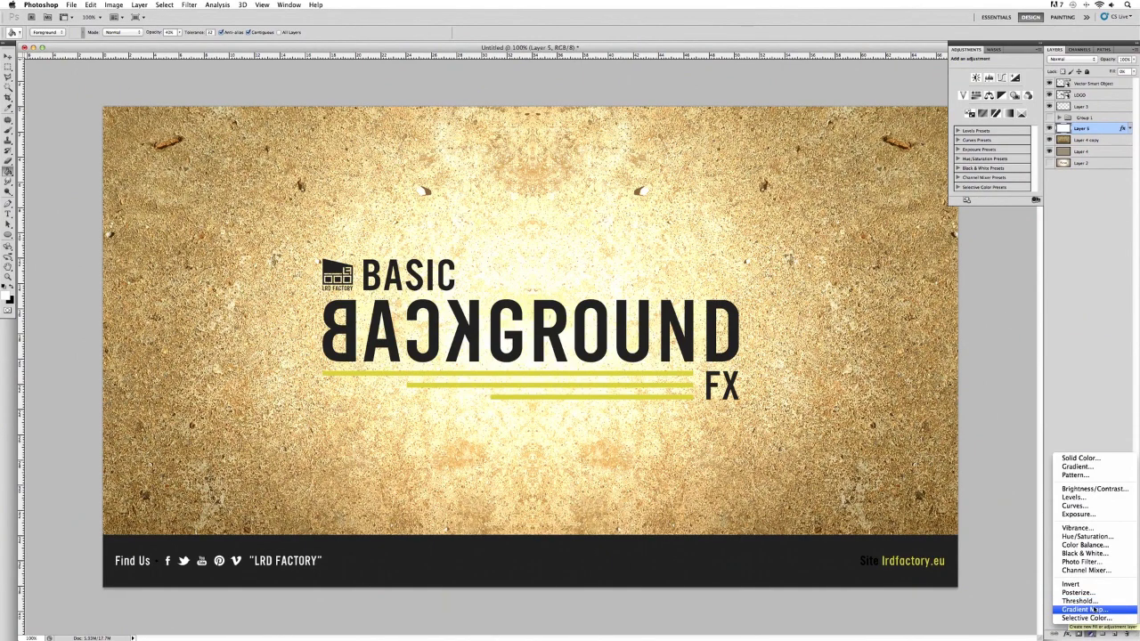
click(1092, 609)
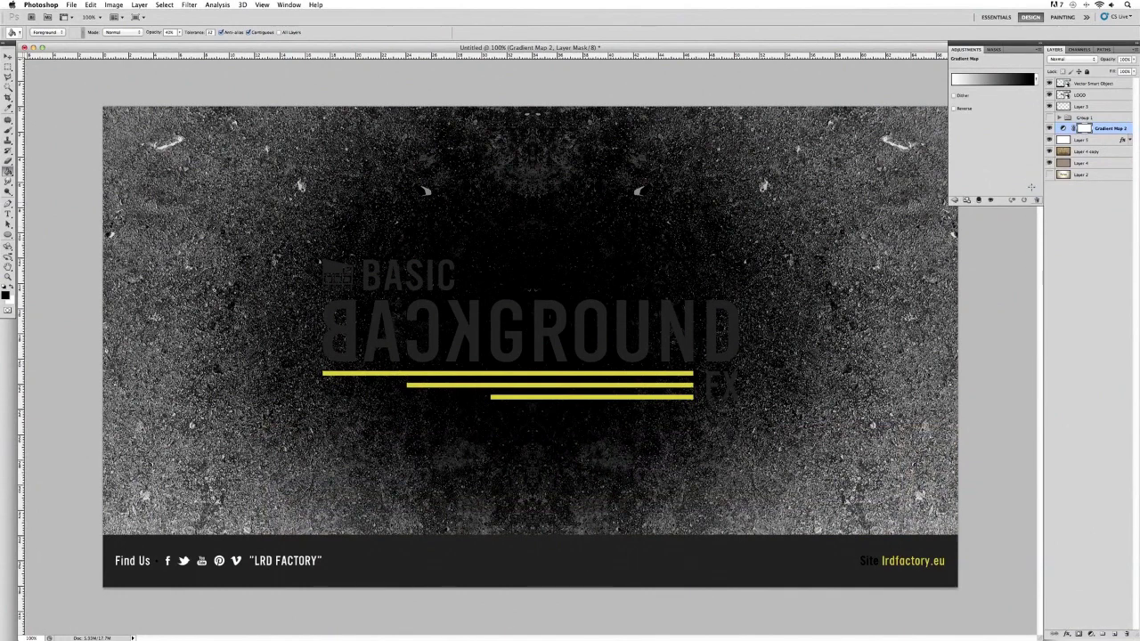
Change the gradient map's black colour stop to #CECECE and reverse the gradient.
click(1003, 86)
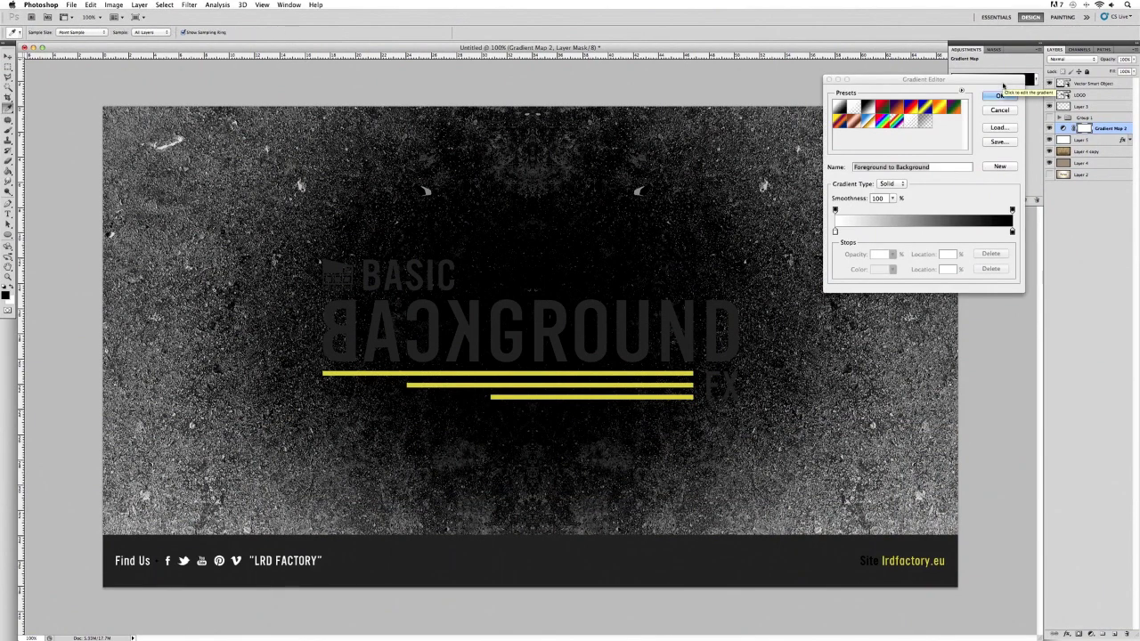
click(1013, 231)
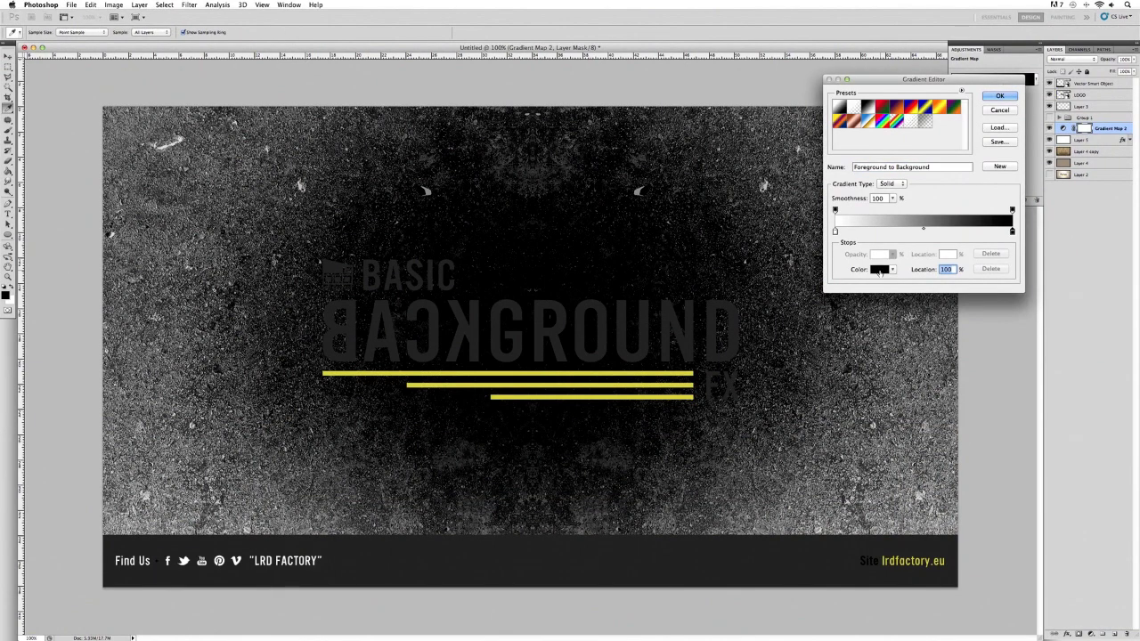
click(880, 269)
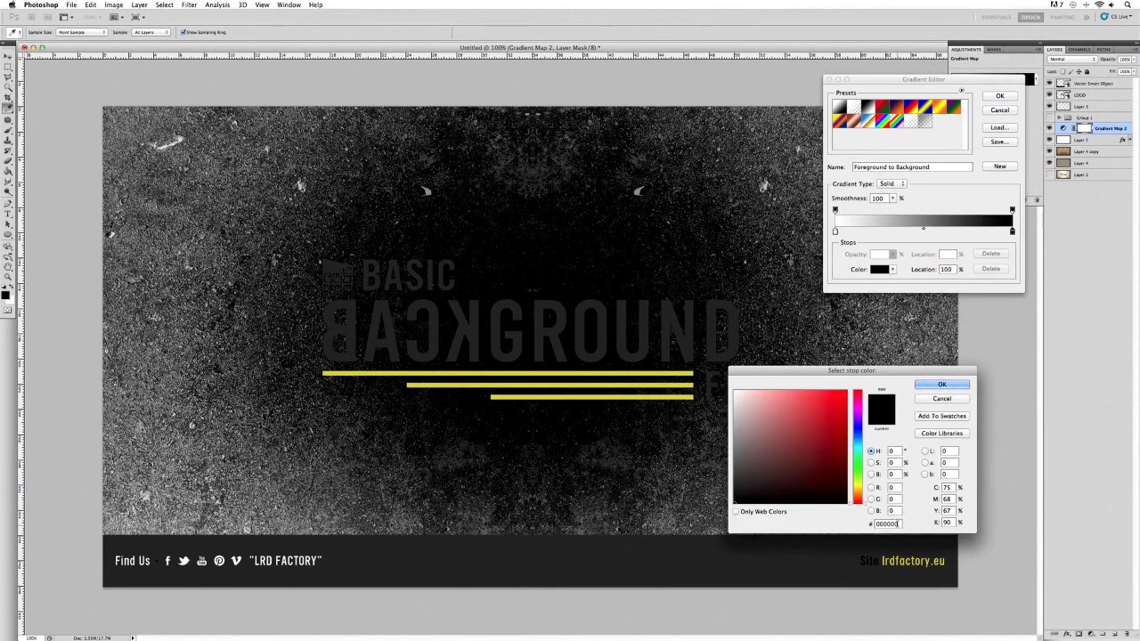
click(891, 524)
double_click(896, 523)
text(CE)
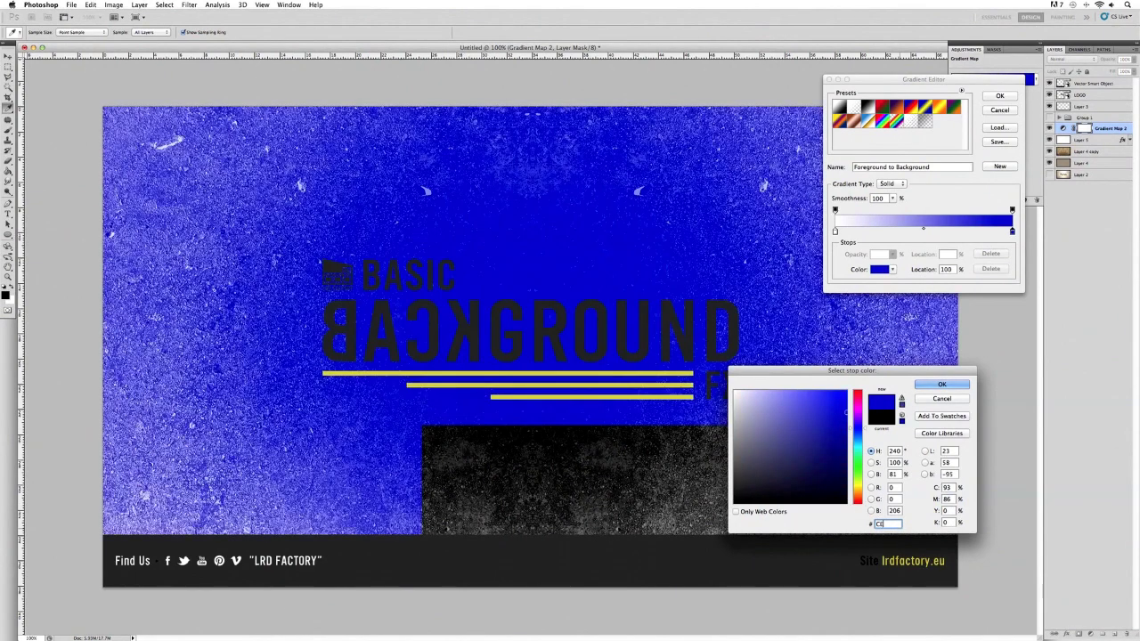
text(CECE)
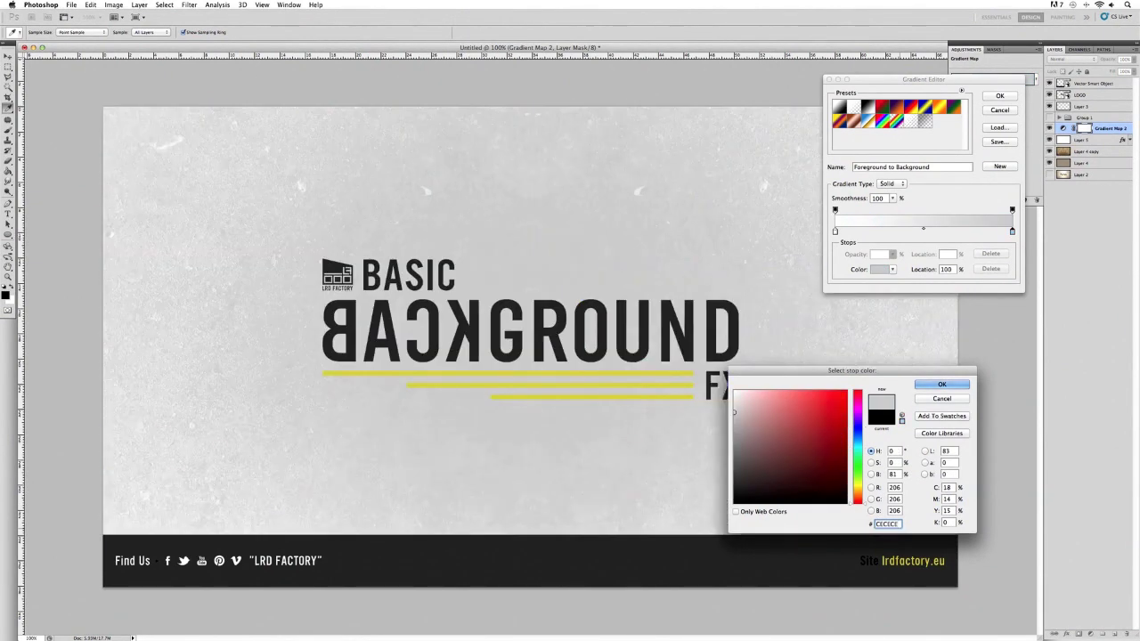
key(Return)
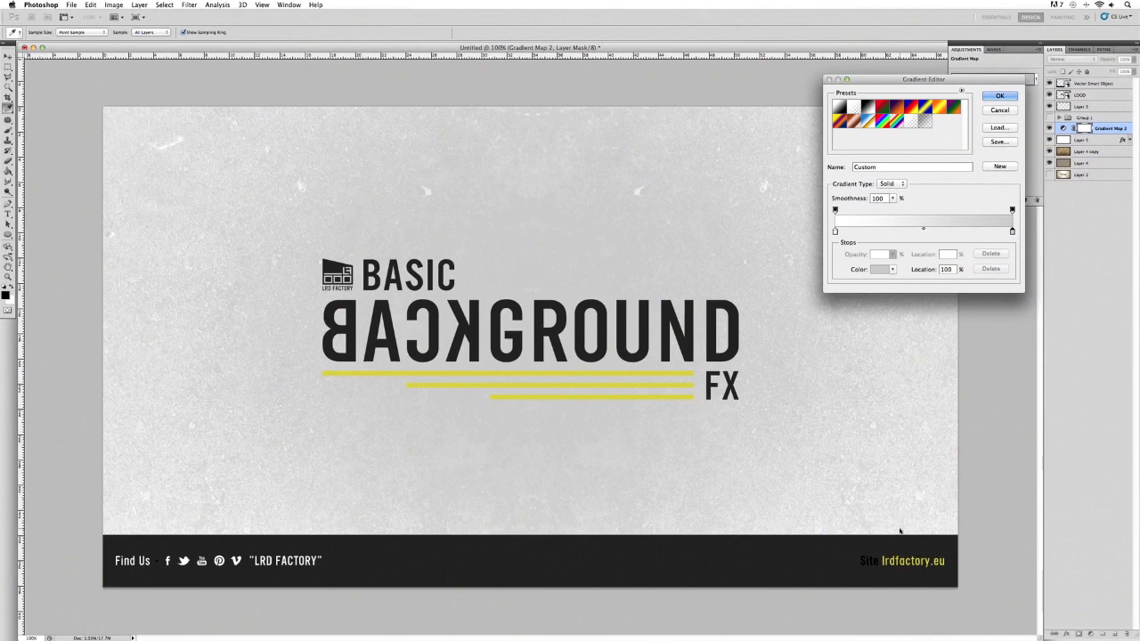
click(1000, 95)
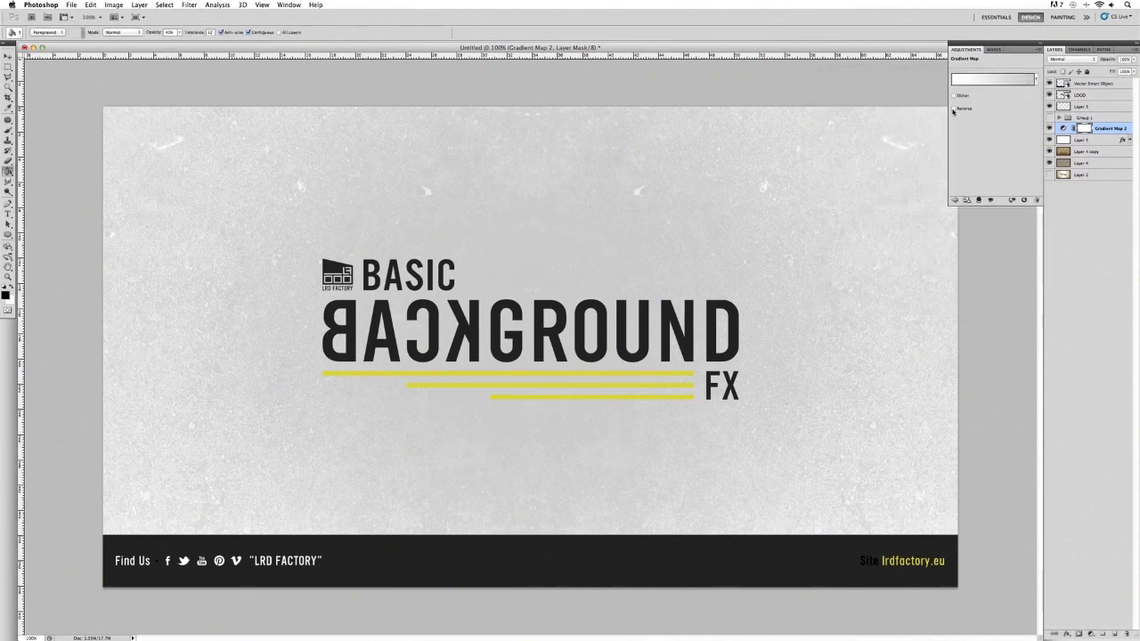
click(953, 108)
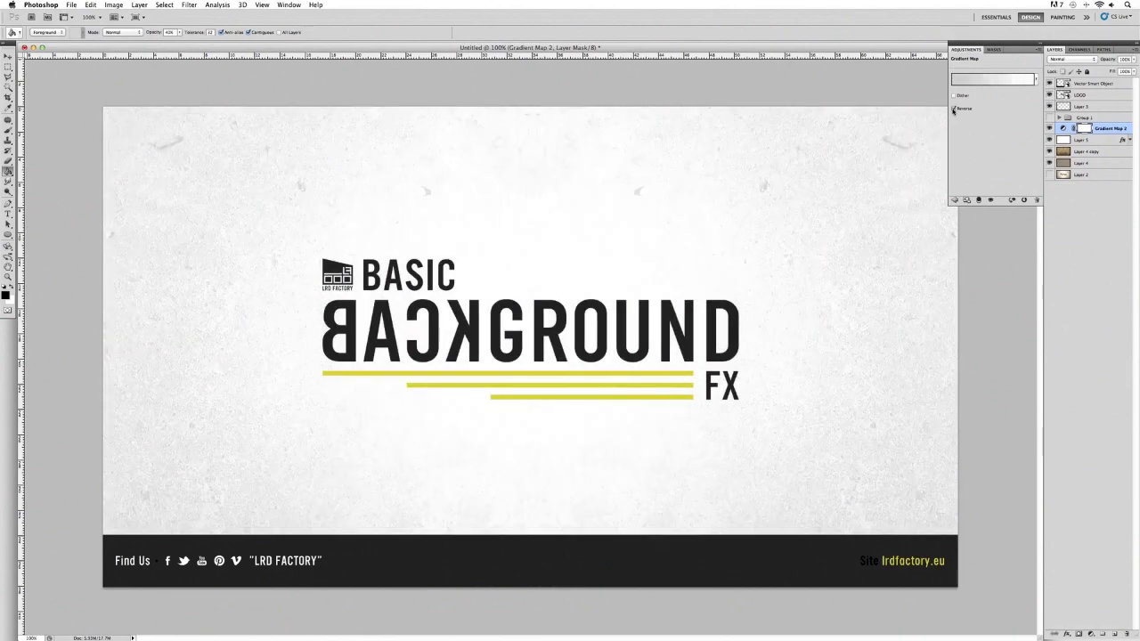